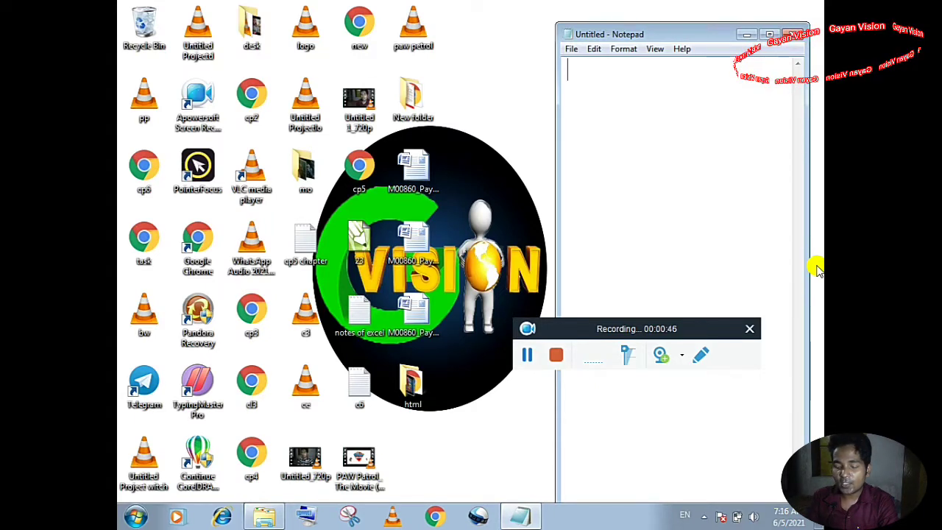
List the function names max, min, large, small and rank on separate lines in the blank text note
type("max")
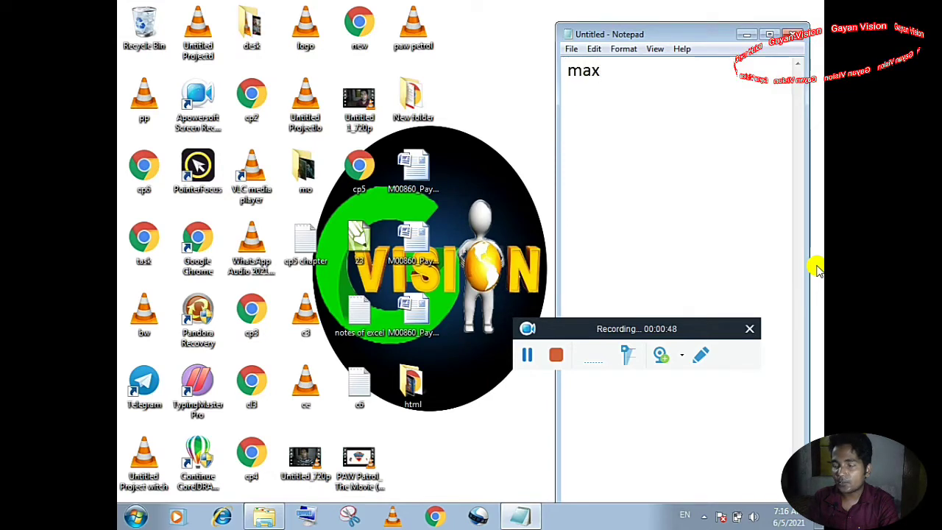
key("Return")
type("min")
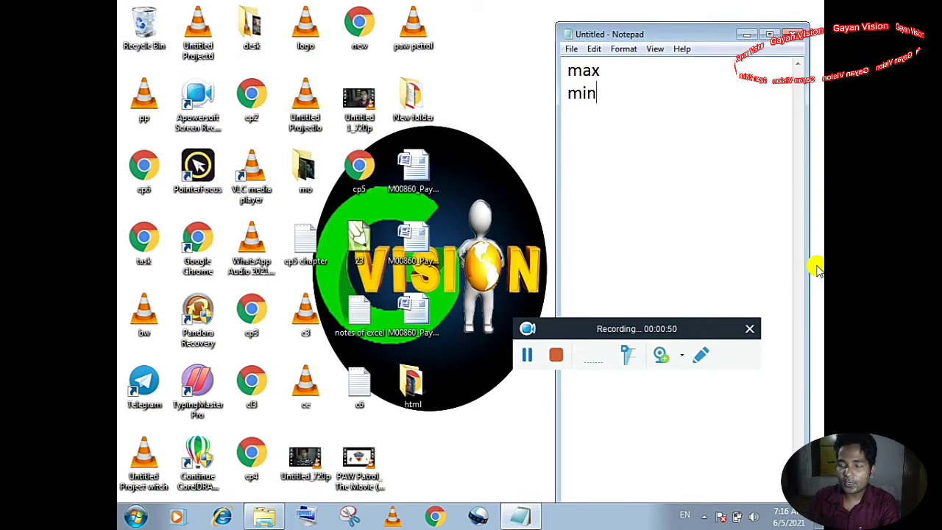
key("Return")
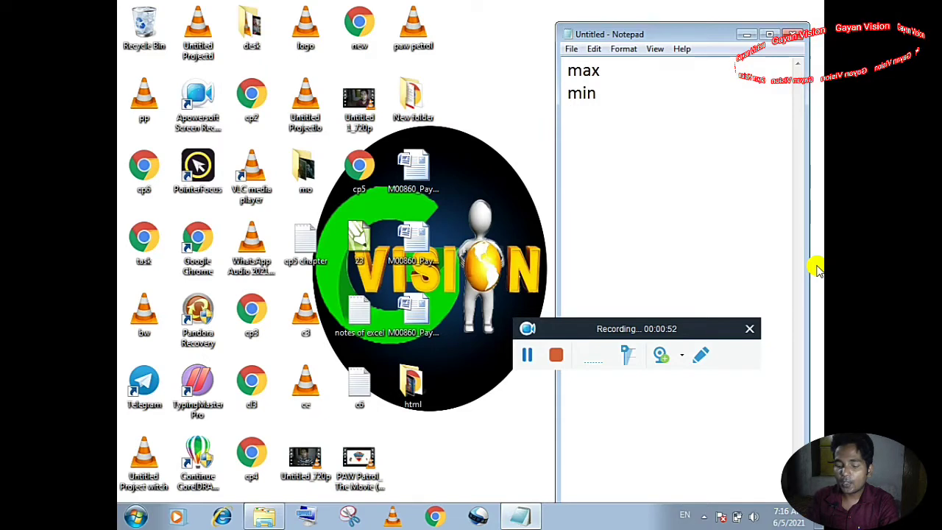
type("large")
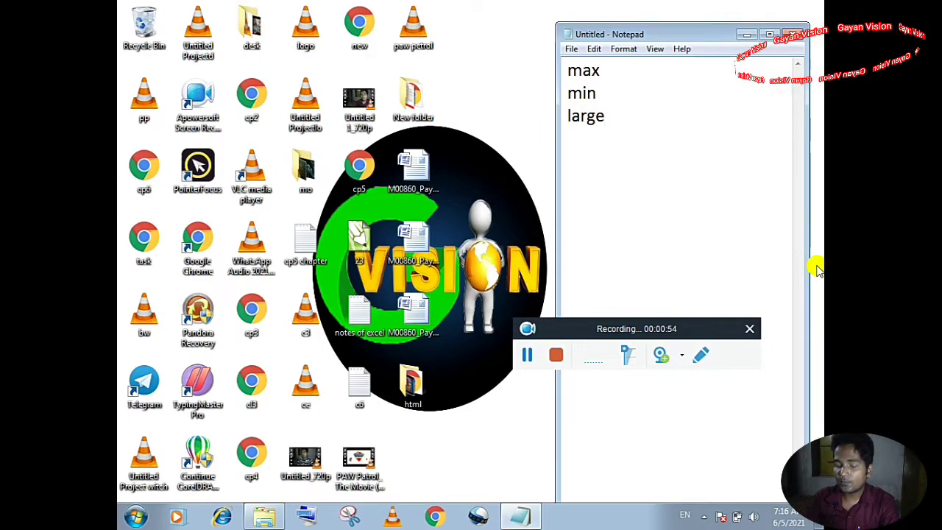
key("Return")
type("small")
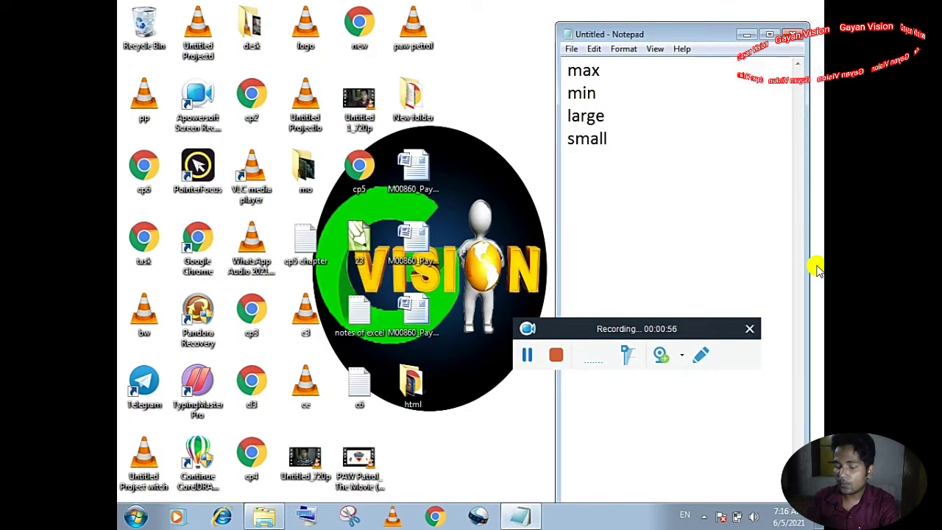
key("Return")
type("rank")
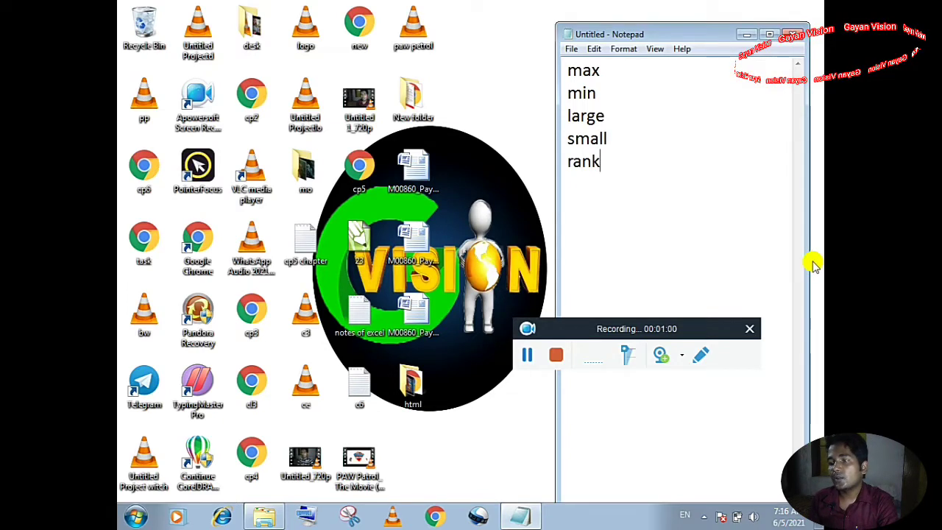
left_click(610, 157)
left_click_drag(610, 157, 551, 37)
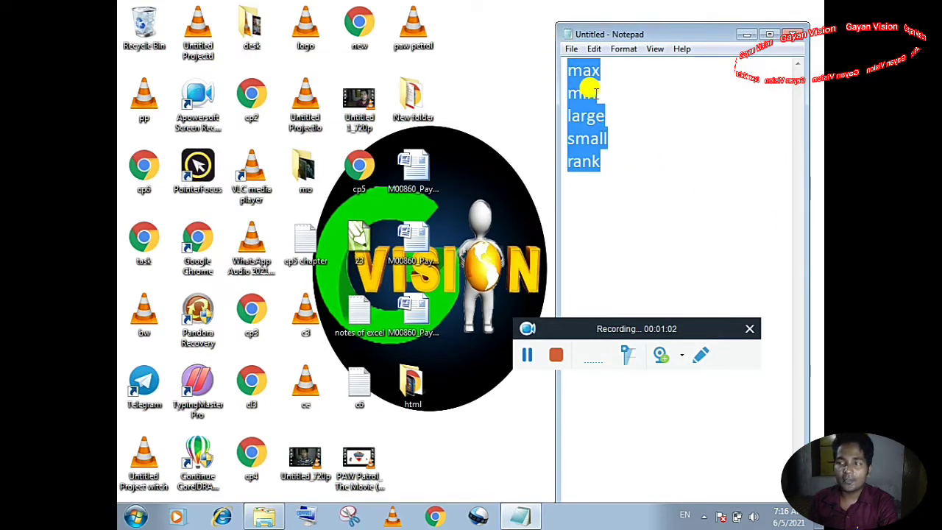
left_click(610, 114)
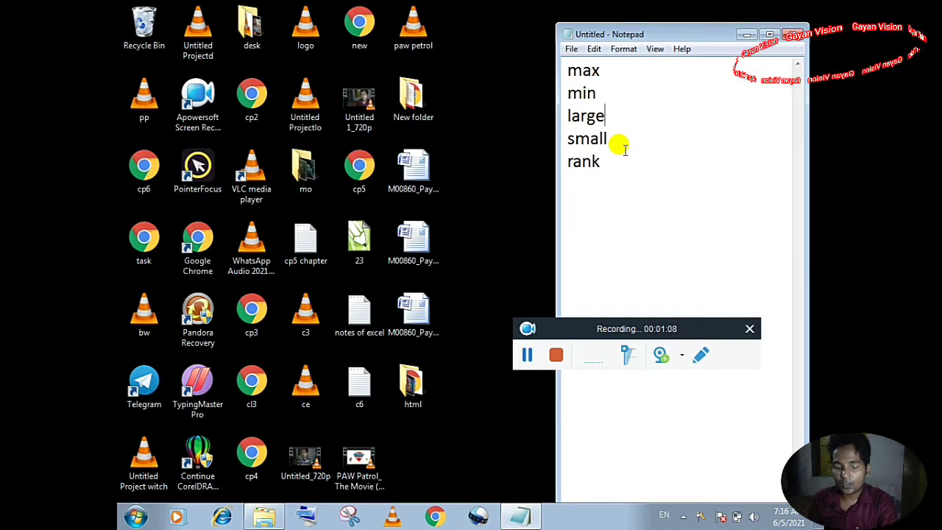
Switch to Excel by running the command excel, and maximize the new workbook's window
key("super+e")
key("super+r")
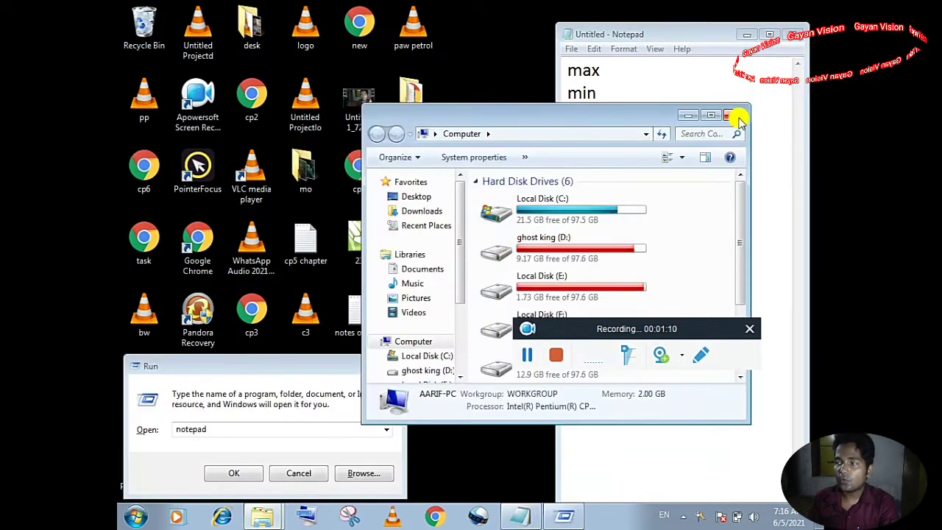
left_click(739, 115)
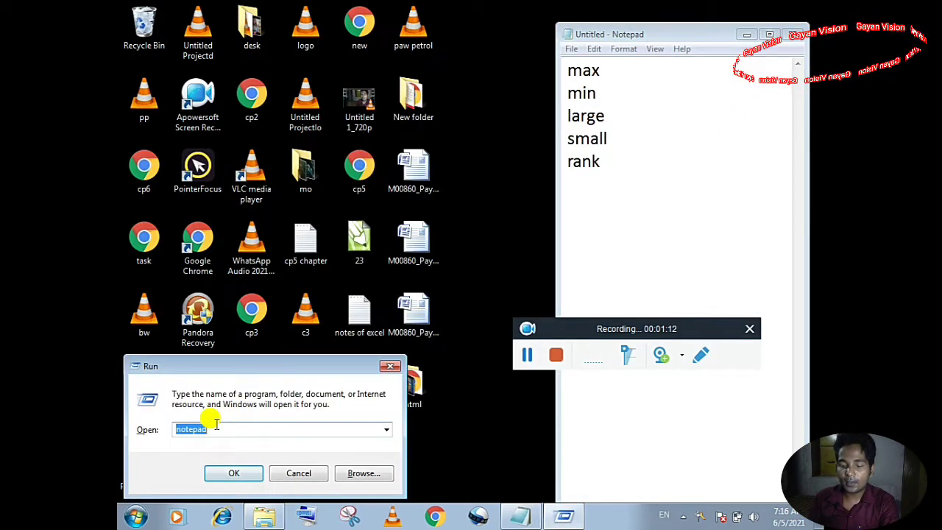
type("excel")
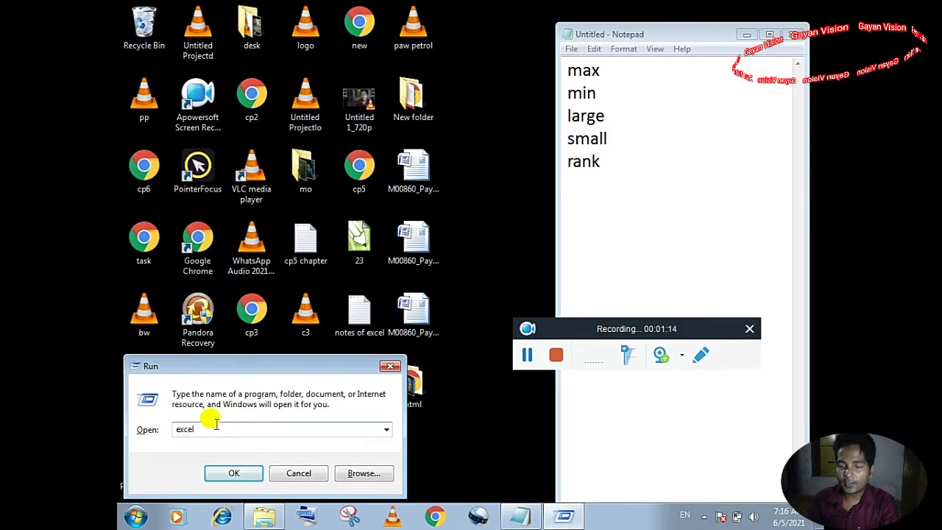
key("Return")
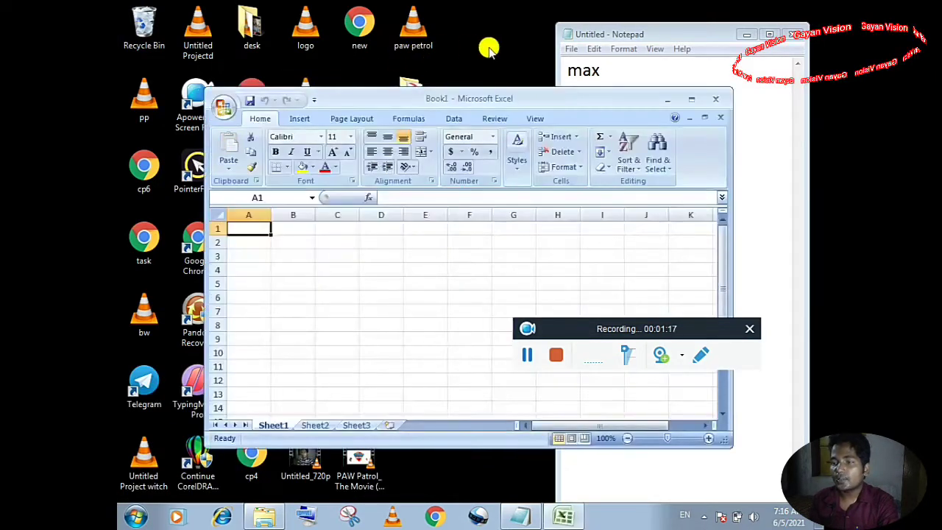
double_click(618, 98)
Enter the values 45, 65, 76, 3, 34, 12 and 54 in cells B2 to B8
left_click(197, 152)
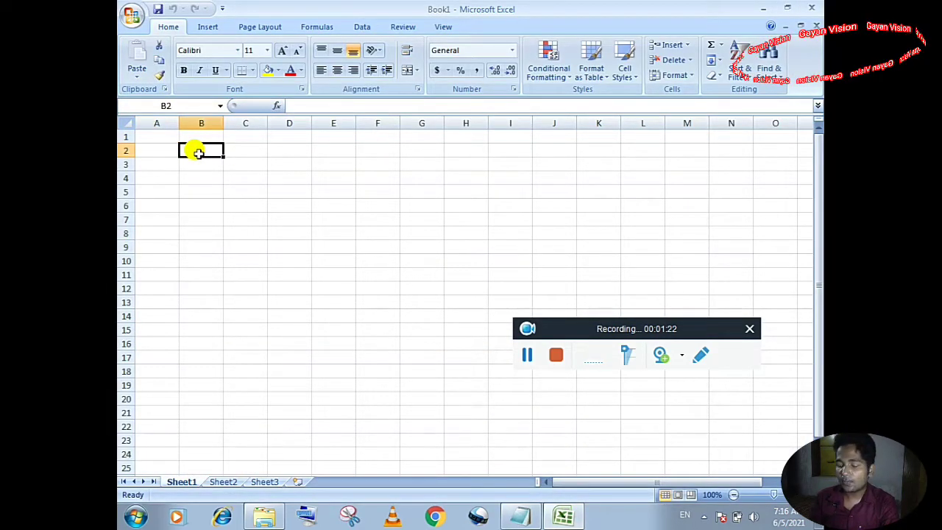
type("45")
key("Return")
type("65")
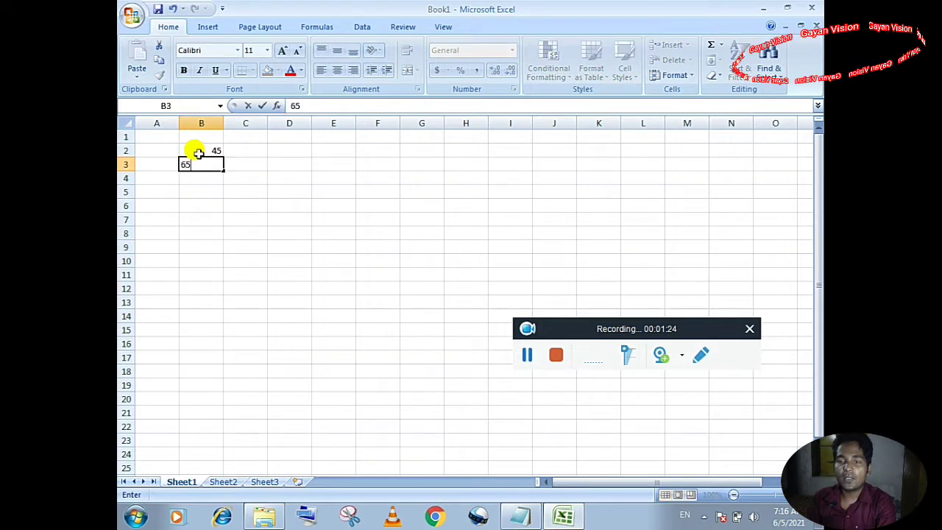
key("Return")
type("76")
key("Return")
type("3")
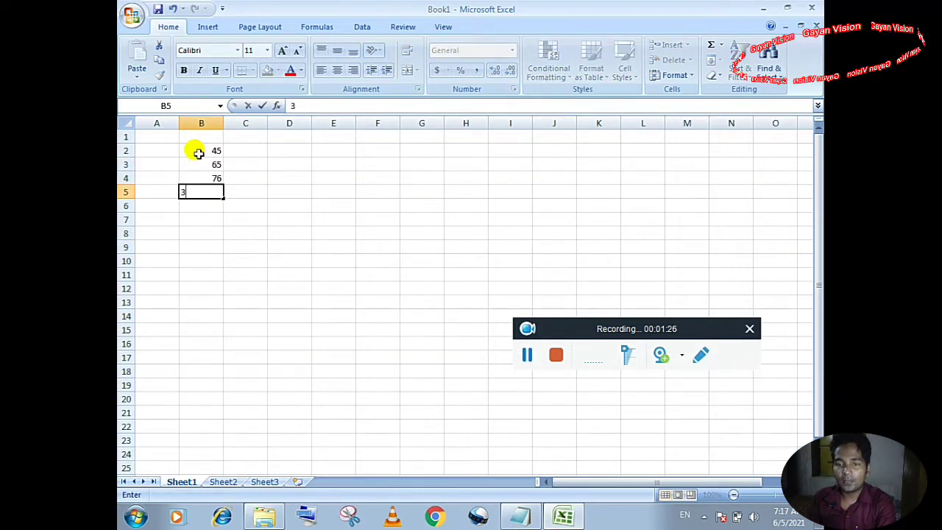
key("Return")
type("34")
key("Return")
type("12")
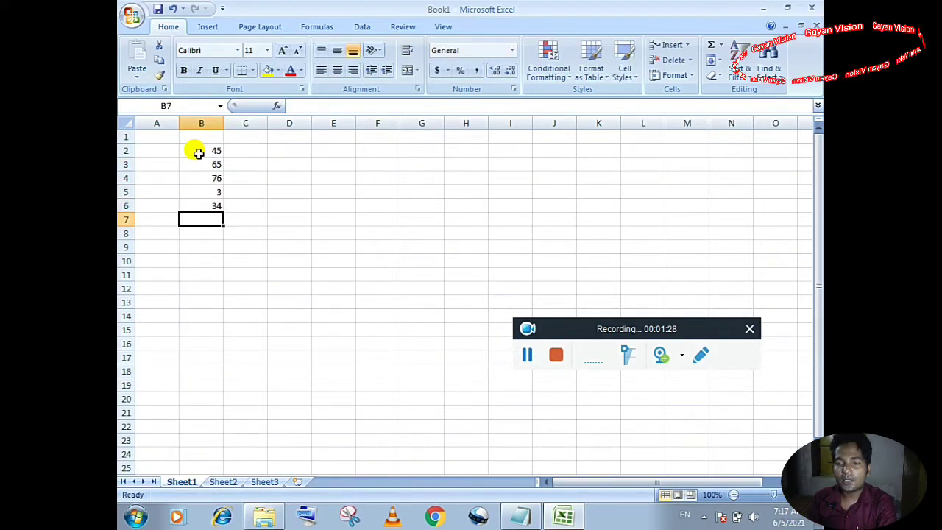
key("Return")
type("54")
key("Return")
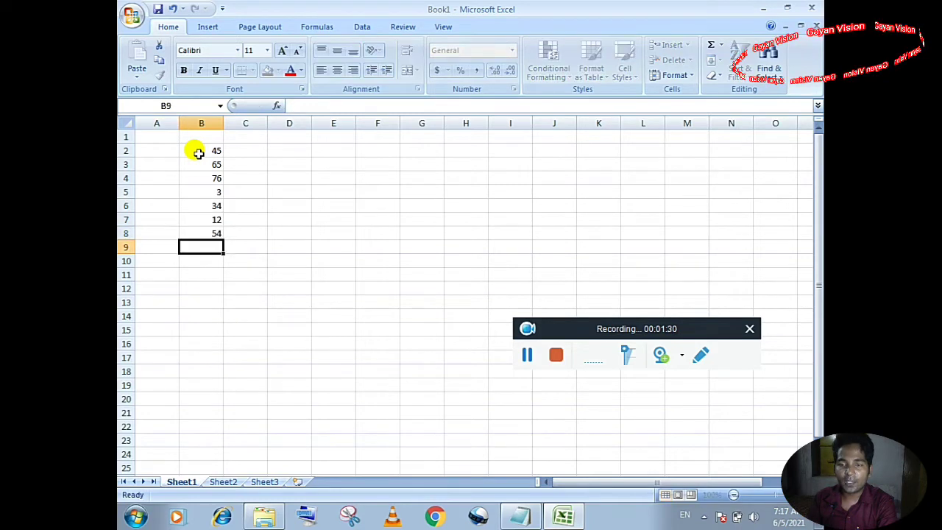
Enter the heading "maximum" in cell C1, beside the number column
key("Right")
key("Up")
key("Up")
key("Up")
key("Up")
key("Up")
key("Up")
key("Up")
key("Up")
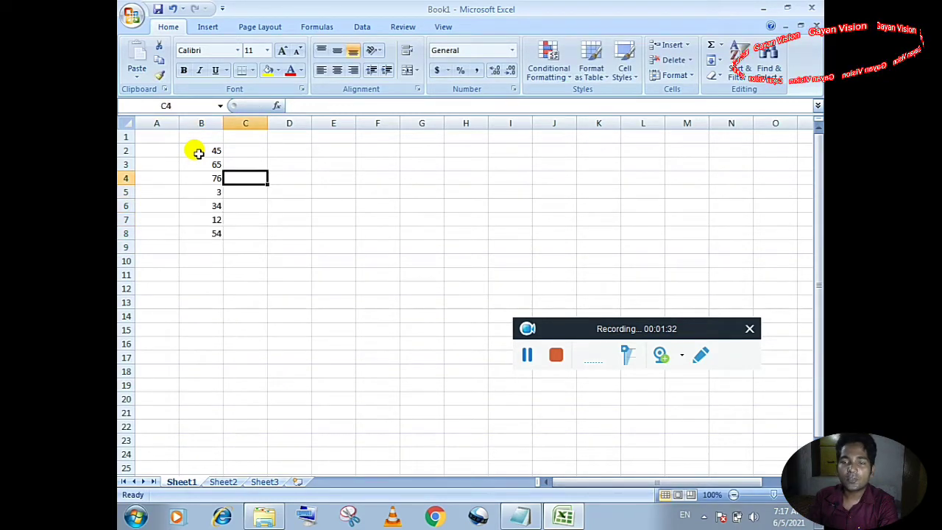
type("ma")
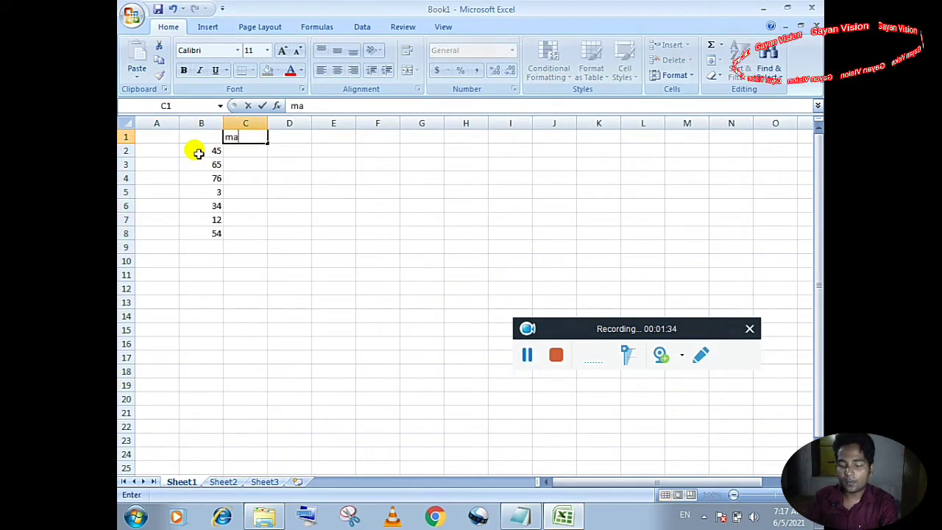
type("ximum")
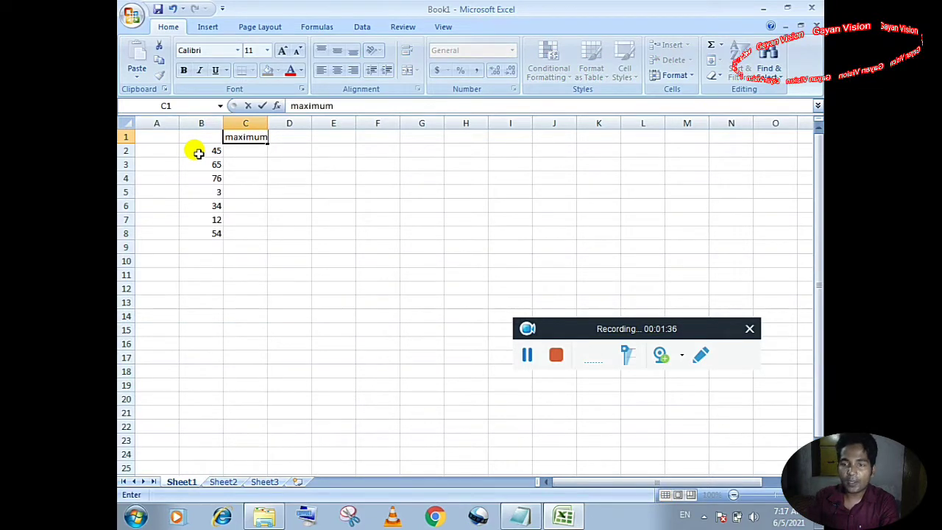
key("Return")
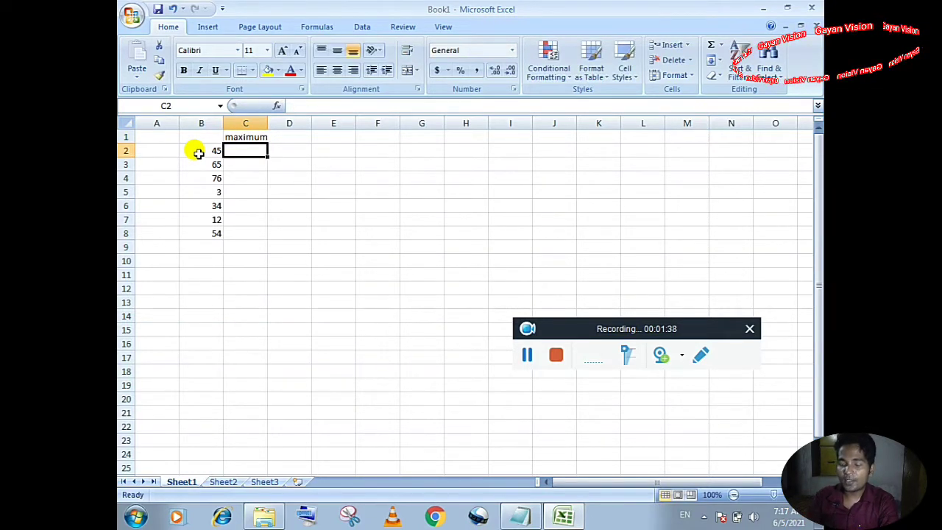
type("=max")
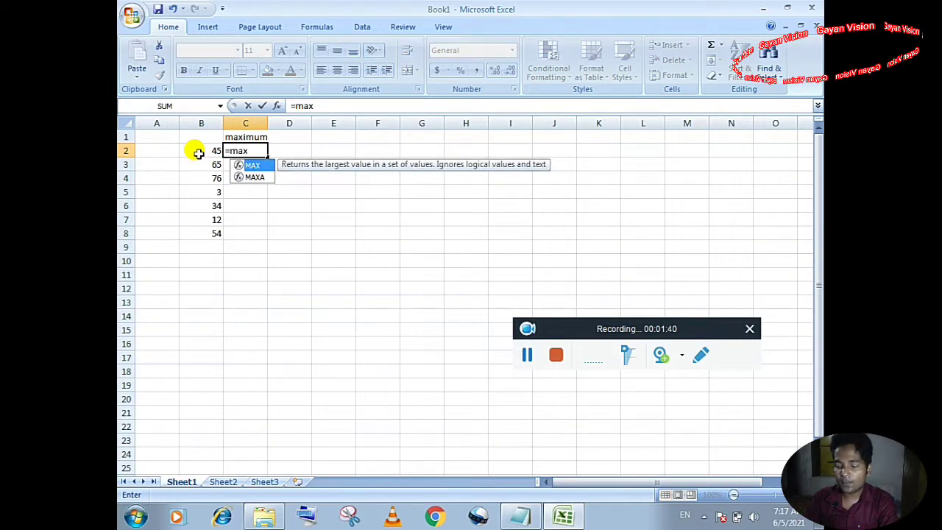
type("(")
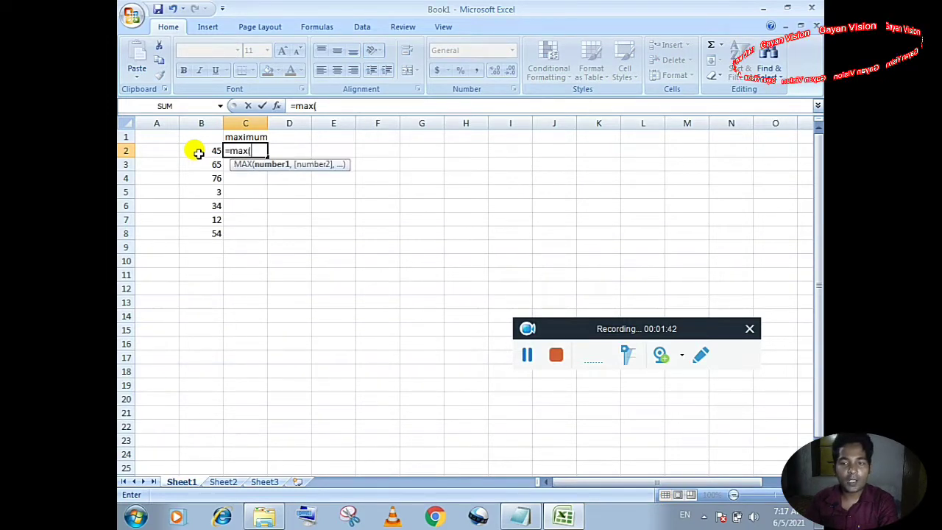
left_click_drag(194, 150, 203, 233)
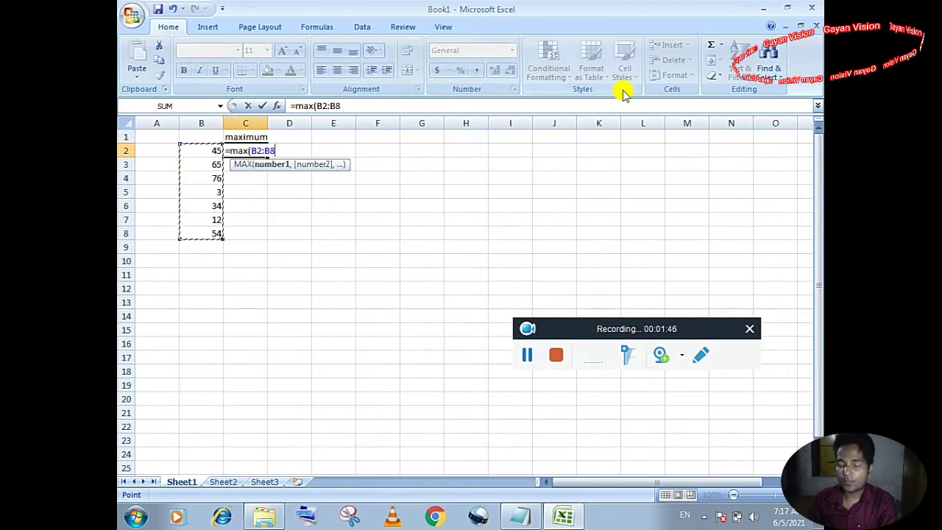
key("BackSpace")
key("BackSpace")
key("BackSpace")
key("BackSpace")
key("BackSpace")
key("BackSpace")
key("BackSpace")
key("BackSpace")
key("BackSpace")
key("BackSpace")
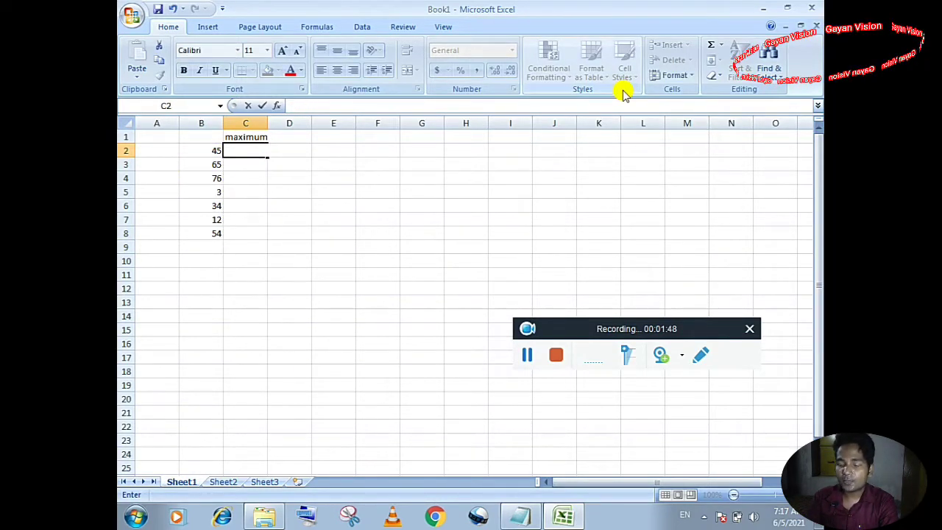
Calculate the largest number of the list in cell C2 with the formula =max(B2:B8)
type("=")
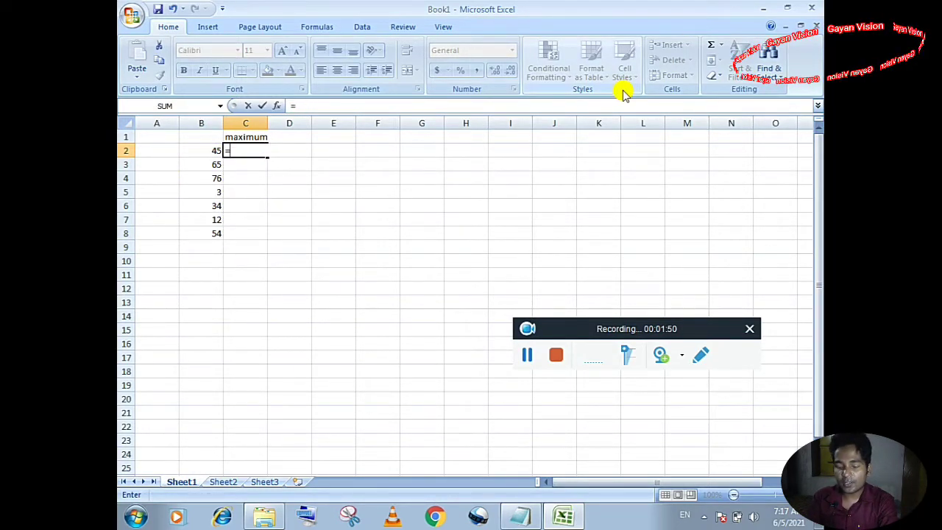
type("max")
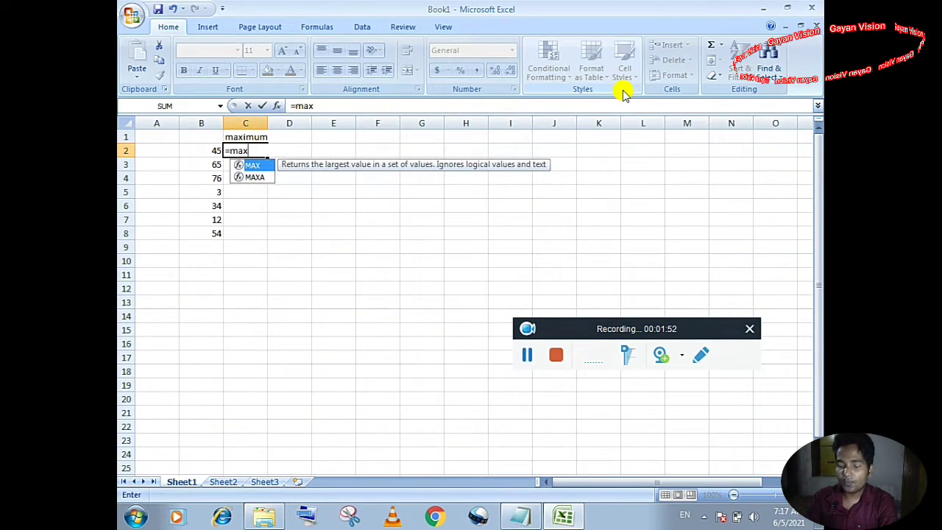
type("(")
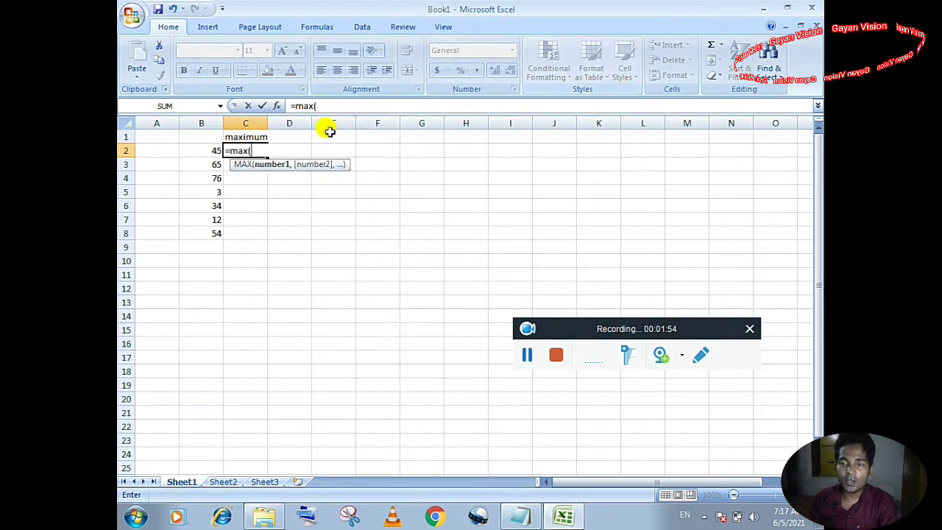
left_click_drag(204, 147, 212, 230)
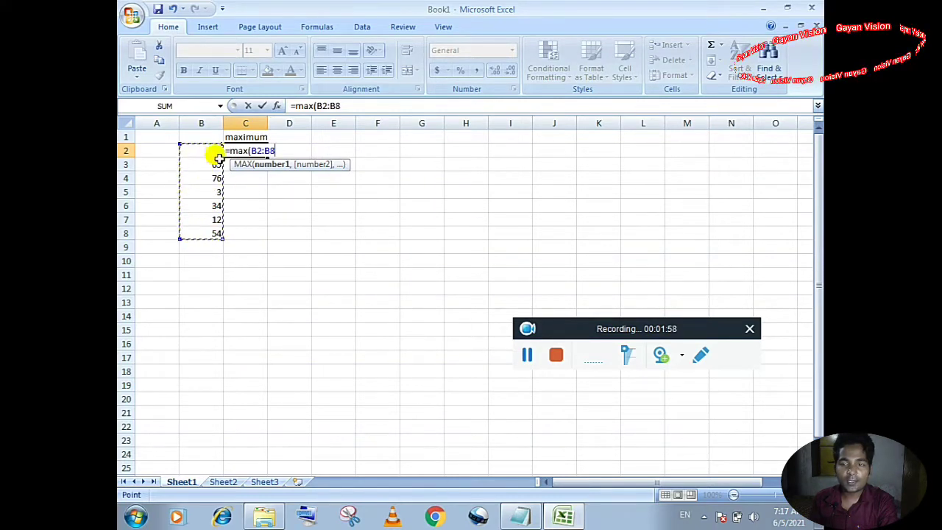
type(")")
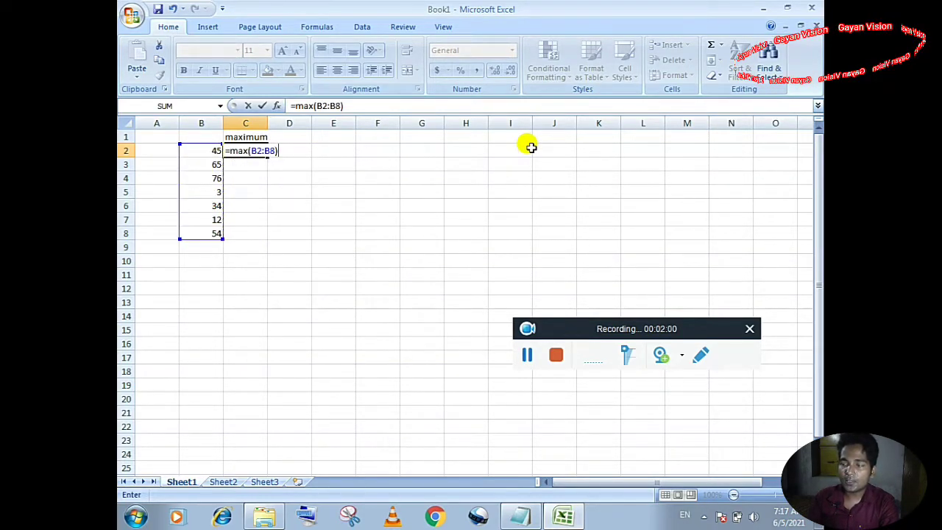
key("Return")
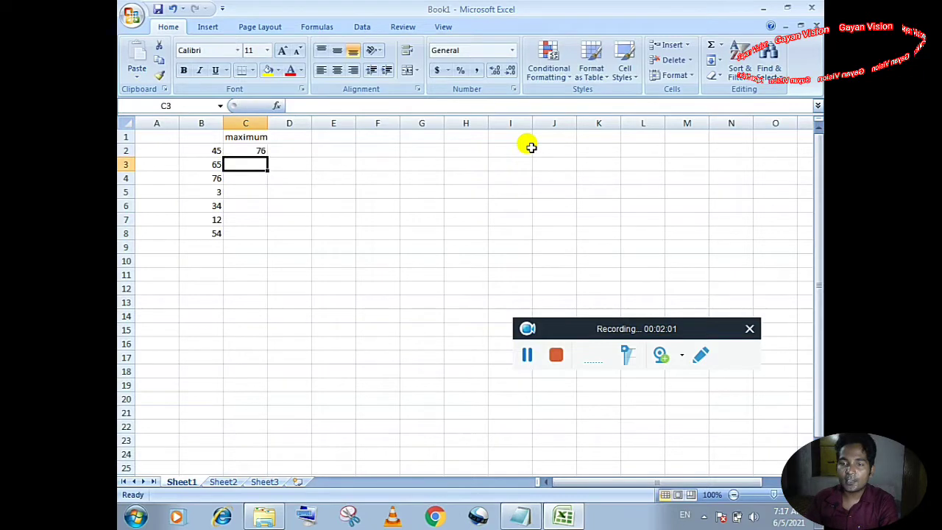
left_click(249, 153)
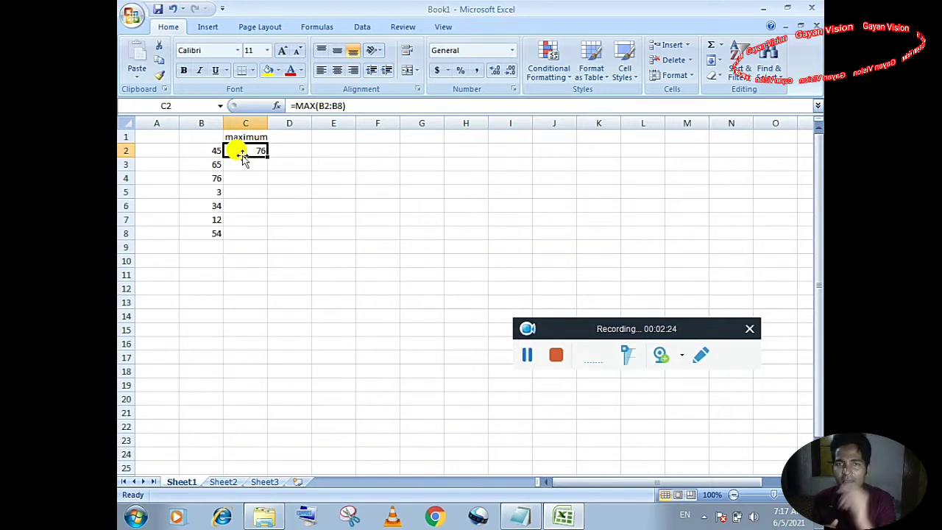
left_click(283, 138)
type("small")
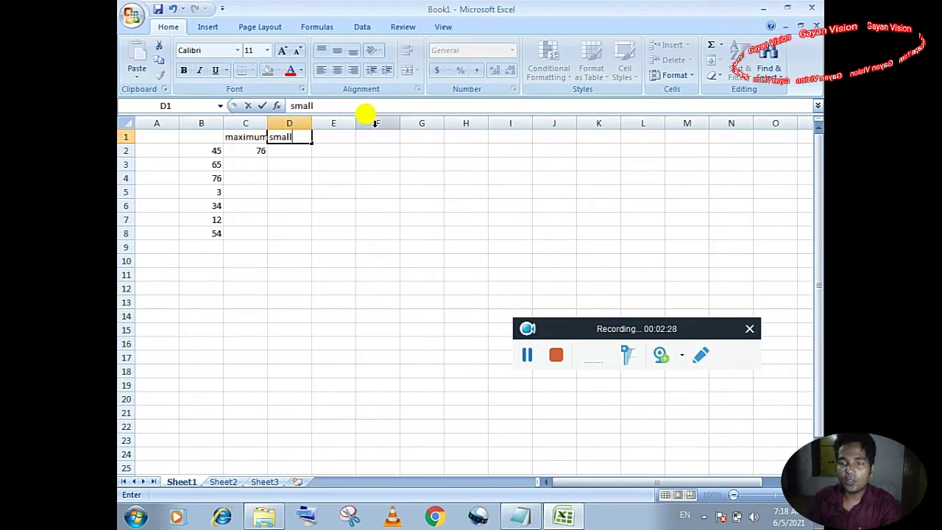
key("BackSpace")
key("BackSpace")
key("BackSpace")
key("BackSpace")
key("BackSpace")
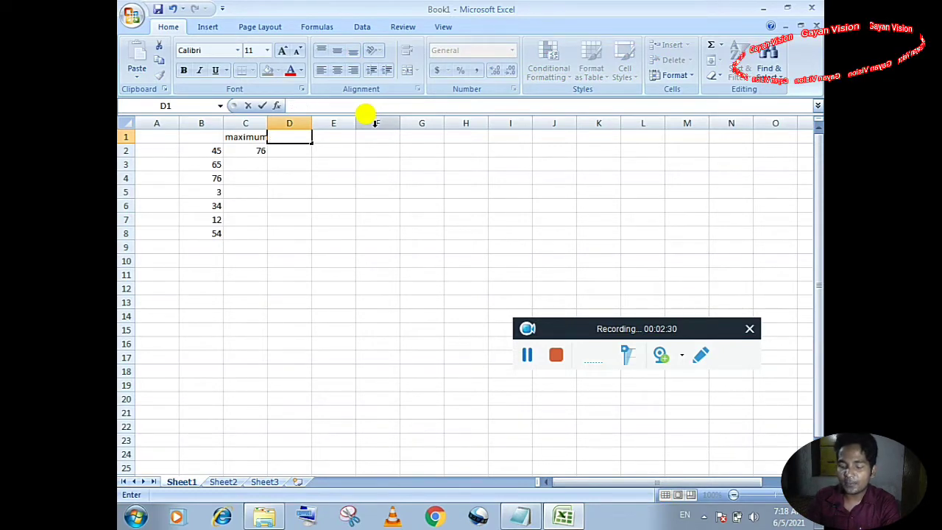
Enter the heading "minimum" in cell D1, next to the maximum heading
type("mini")
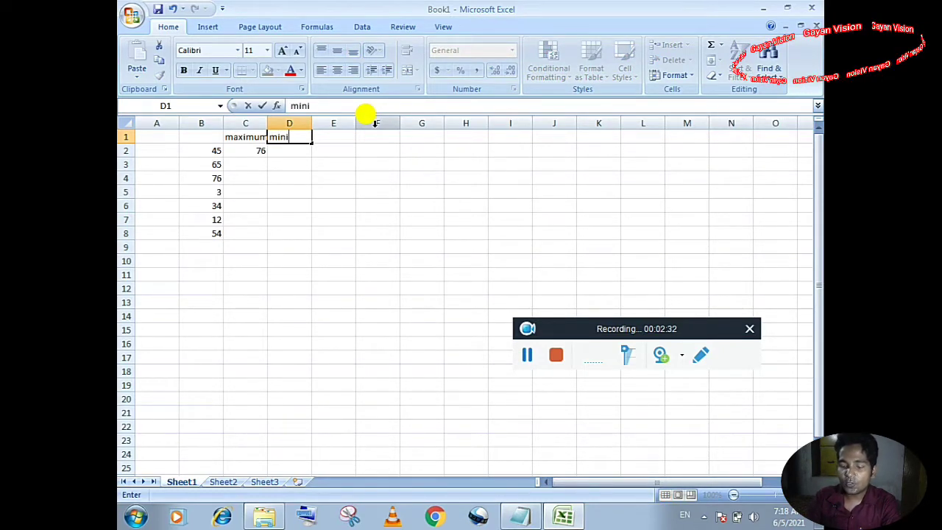
type("mum")
key("Return")
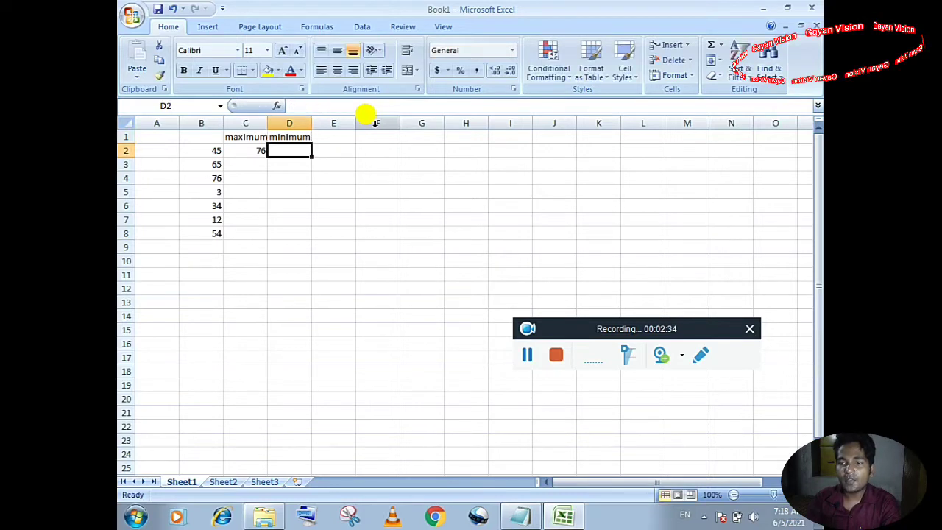
Calculate the smallest number of the list in cell D2 with the formula =min(B2:B8)
type("=mi")
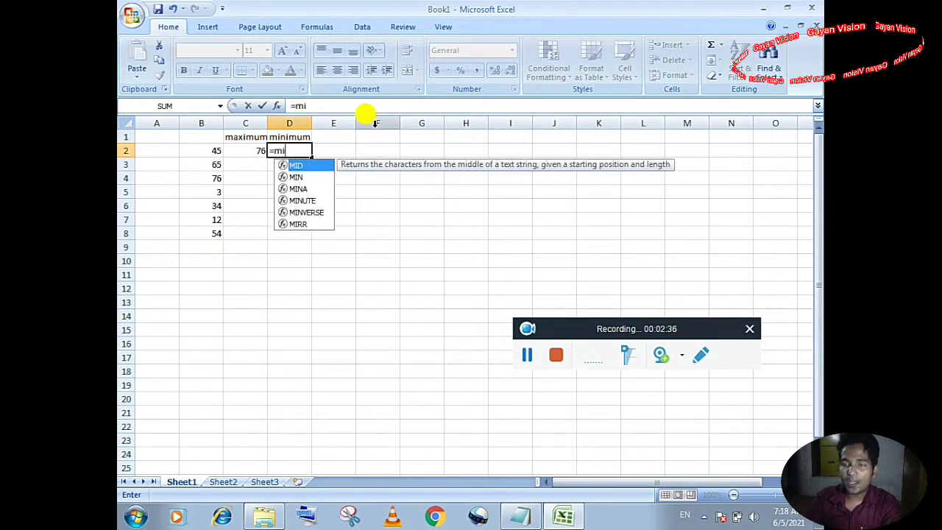
type("n(")
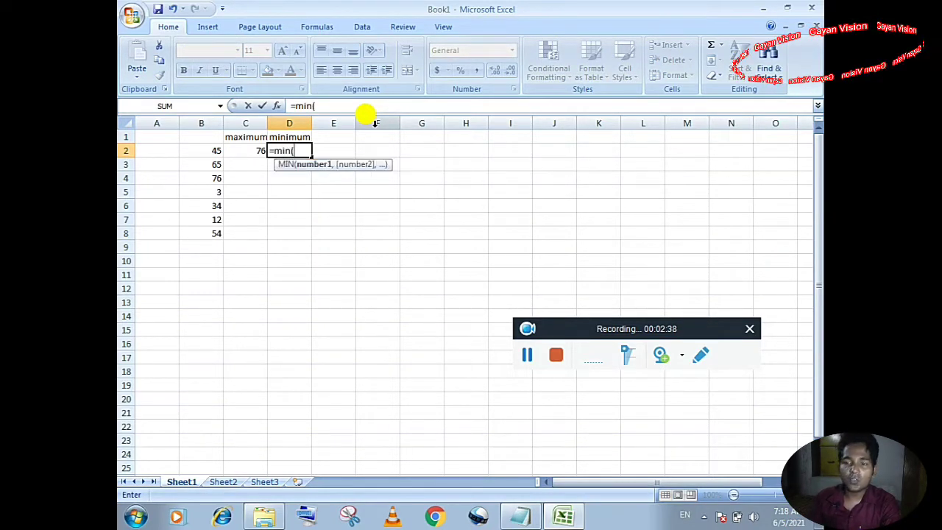
left_click_drag(216, 150, 214, 234)
type(")")
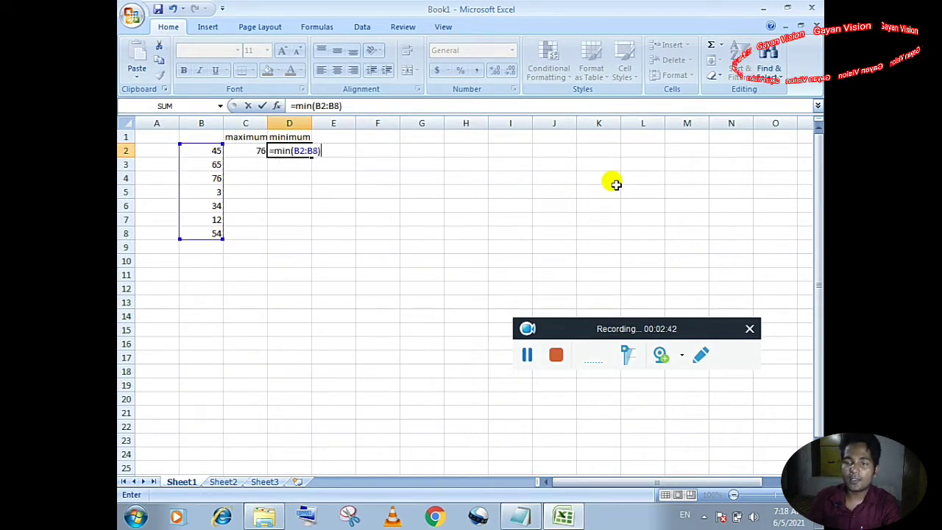
key("Return")
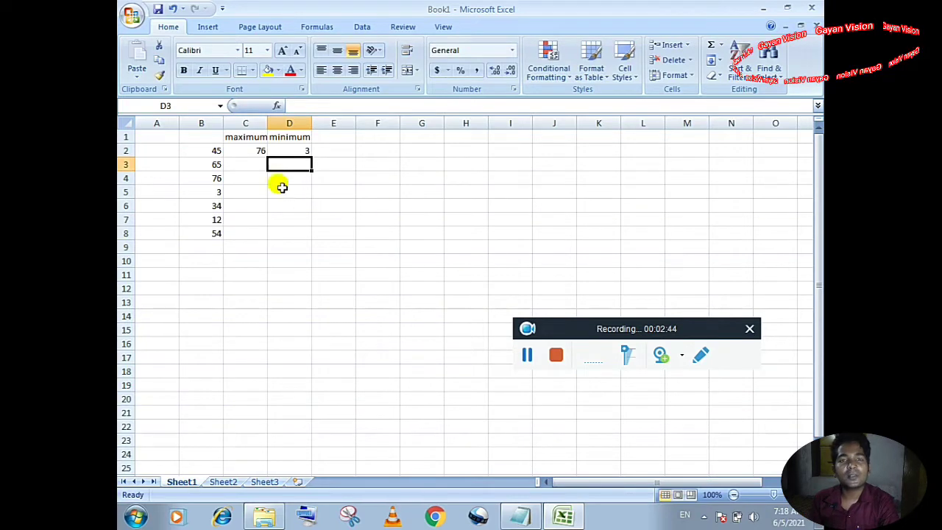
Enter the heading "large" in cell E1, next to the minimum heading
left_click(325, 136)
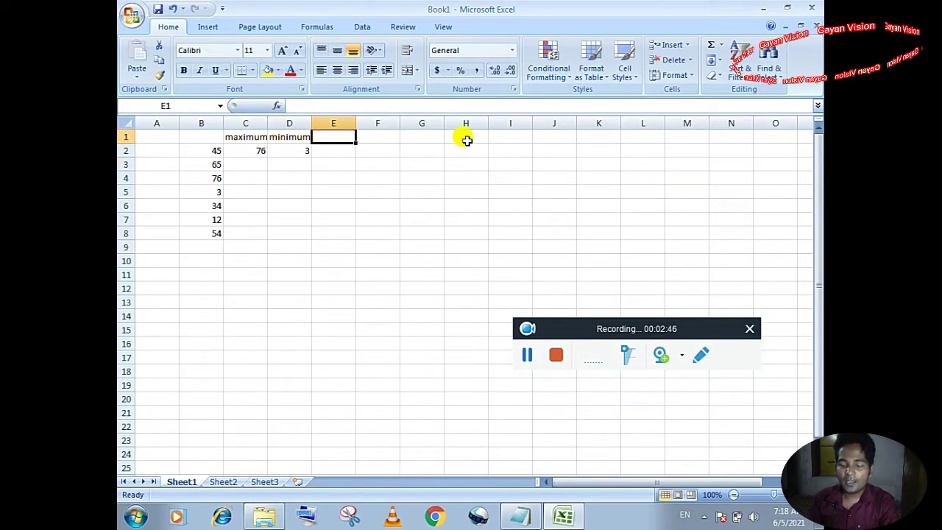
key("Down")
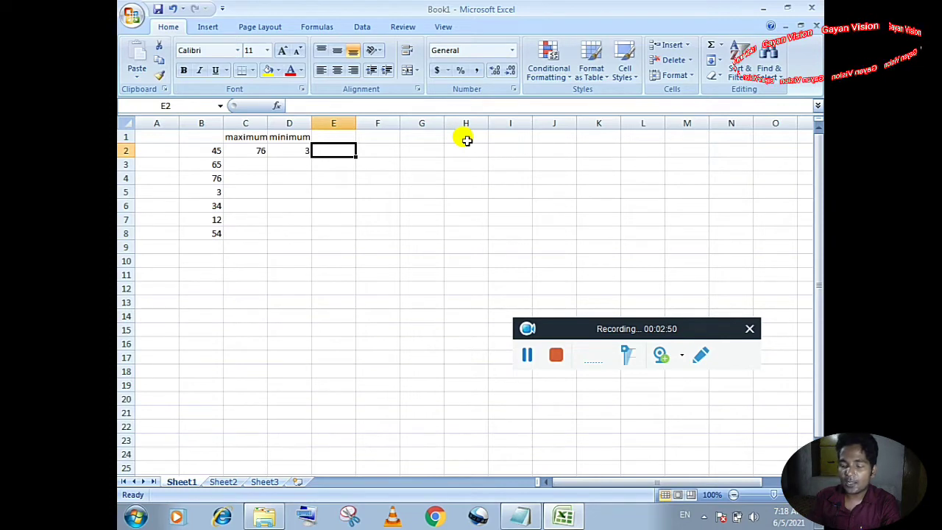
key("Up")
type("large")
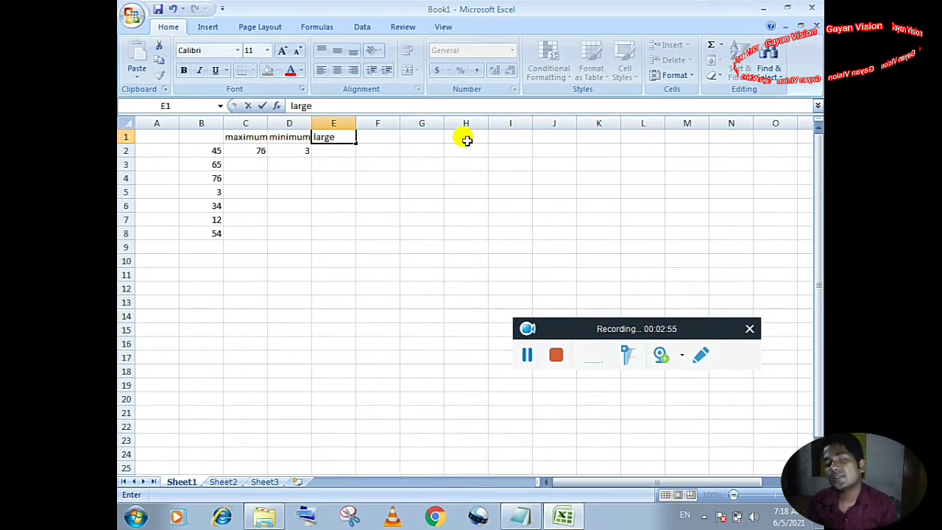
left_click(326, 149)
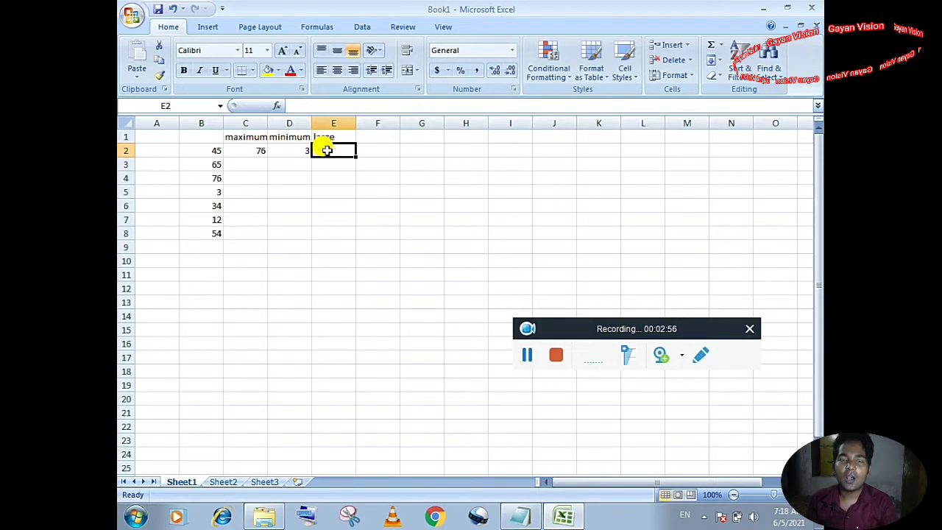
type("=")
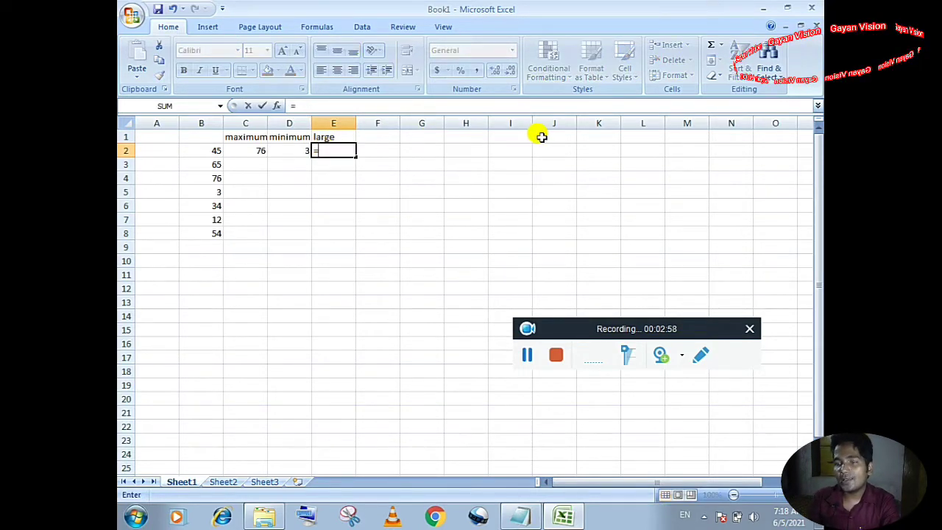
type("large")
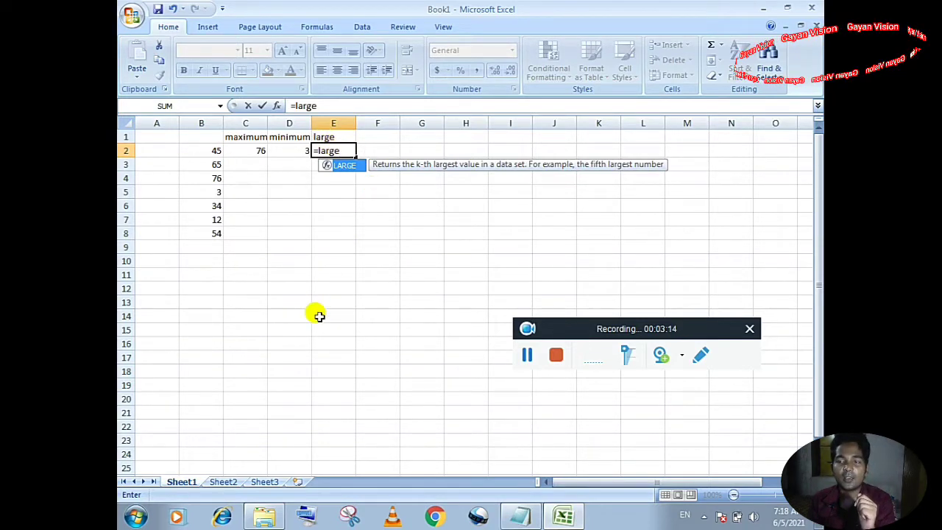
key("BackSpace")
key("Escape")
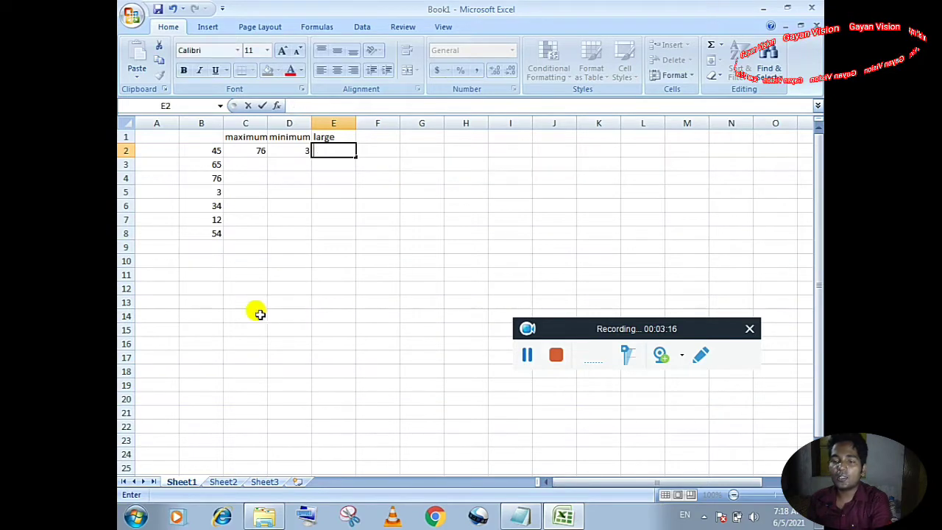
Note the meaning of the first LARGE argument below the list, with "array" in cell C14 and "range" in D14
left_click(254, 313)
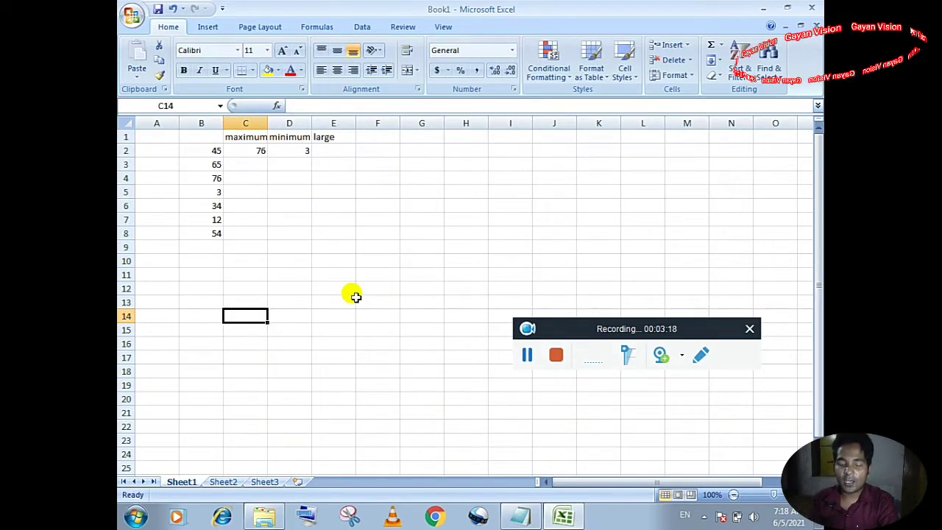
type("a")
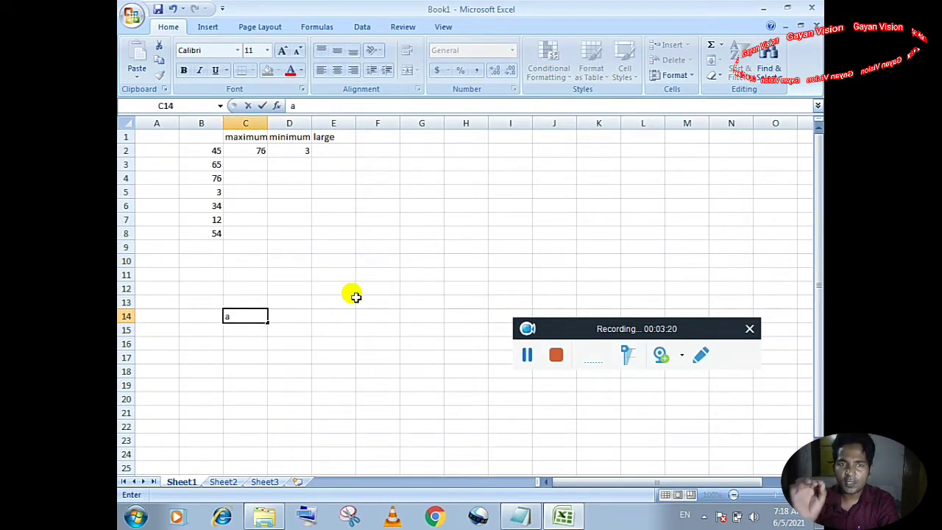
type("rrau")
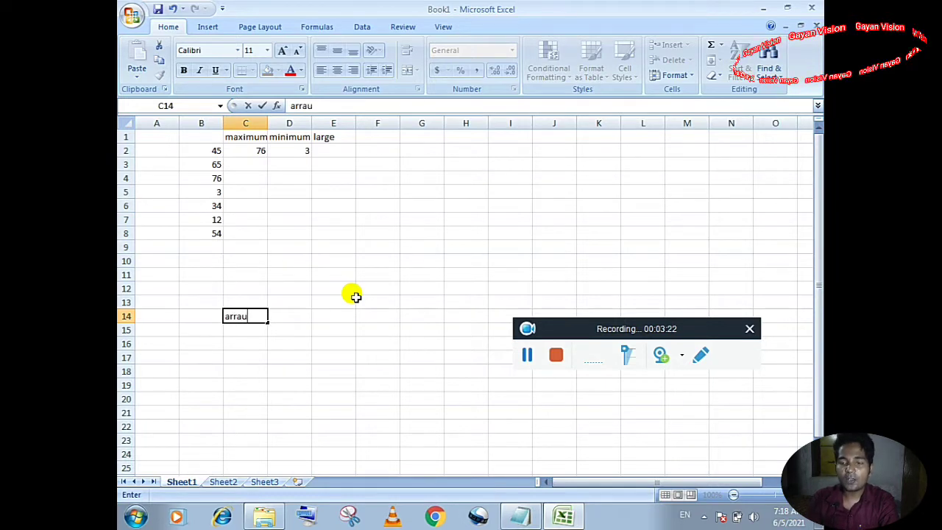
key("BackSpace")
type("y")
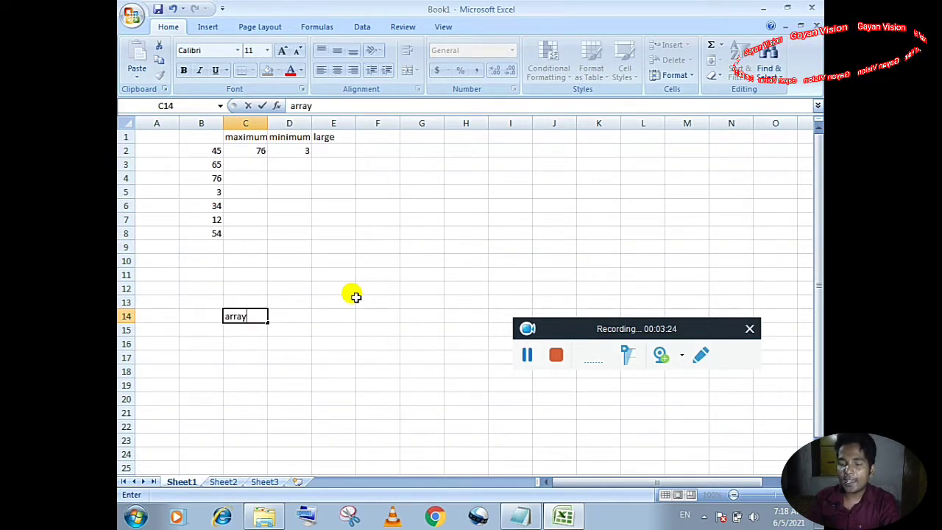
key("Tab")
type("range")
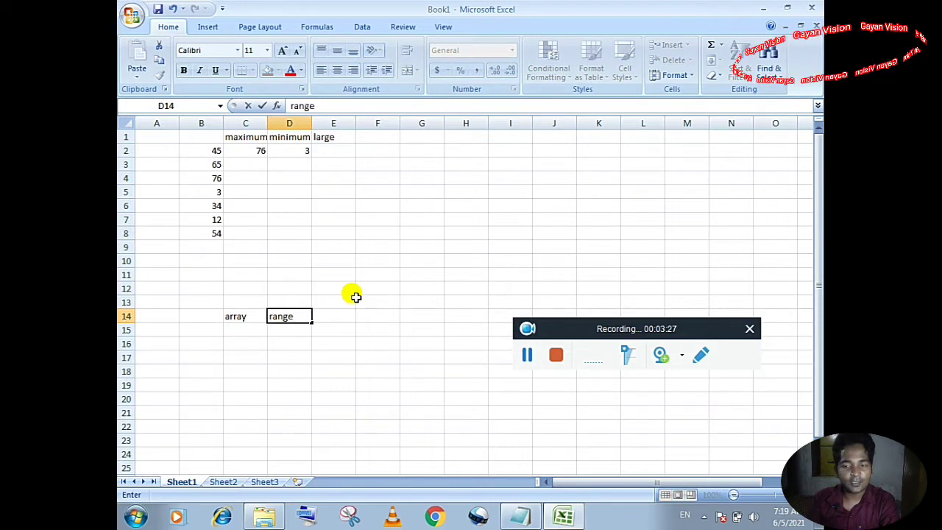
key("Return")
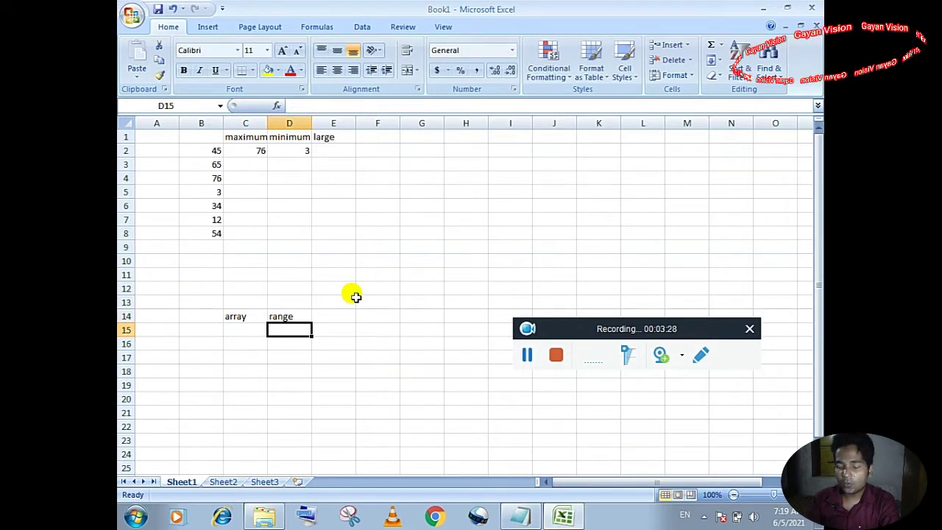
Note the meaning of the second LARGE argument, with "k" in cell C15 and "no.of position" in D15
key("Left")
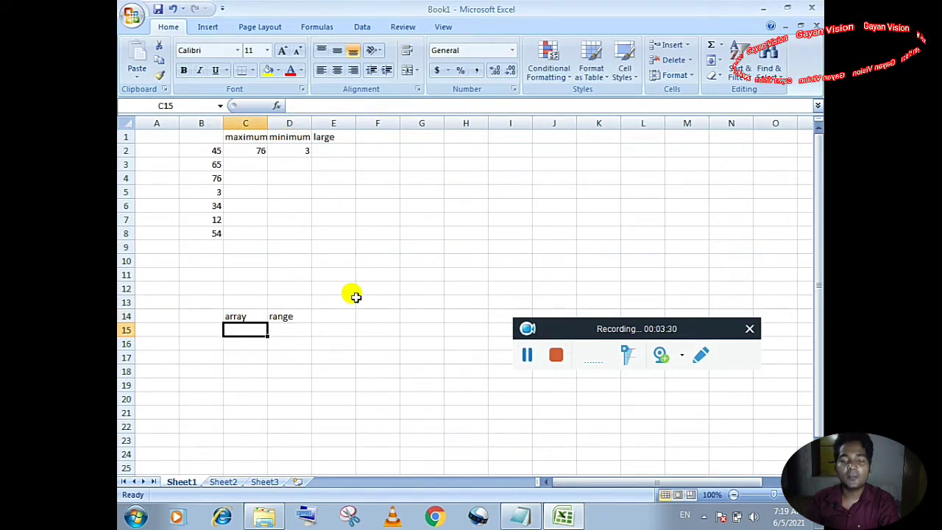
type("k")
key("Tab")
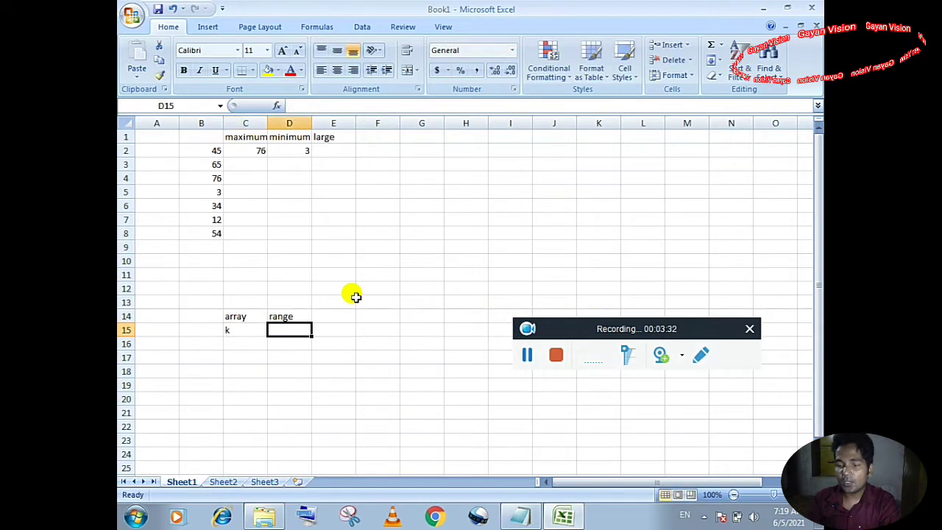
type("no.")
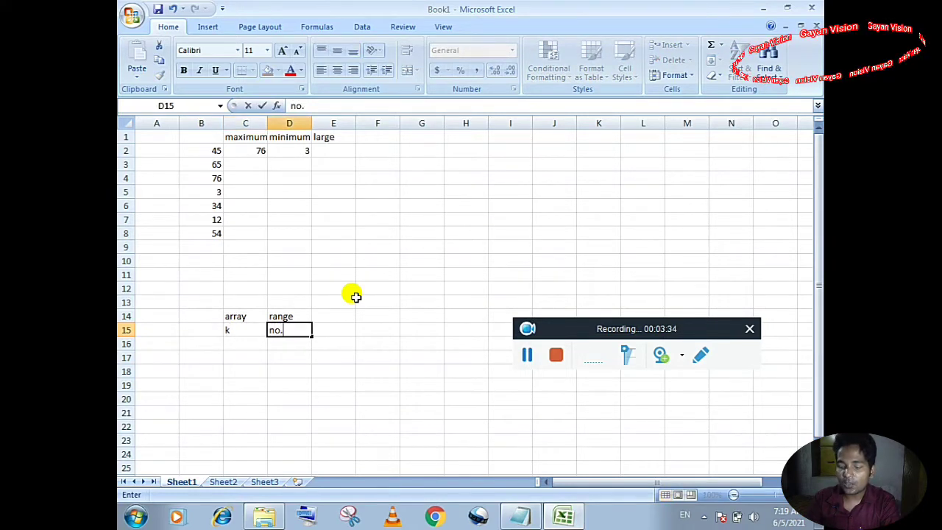
type("of p")
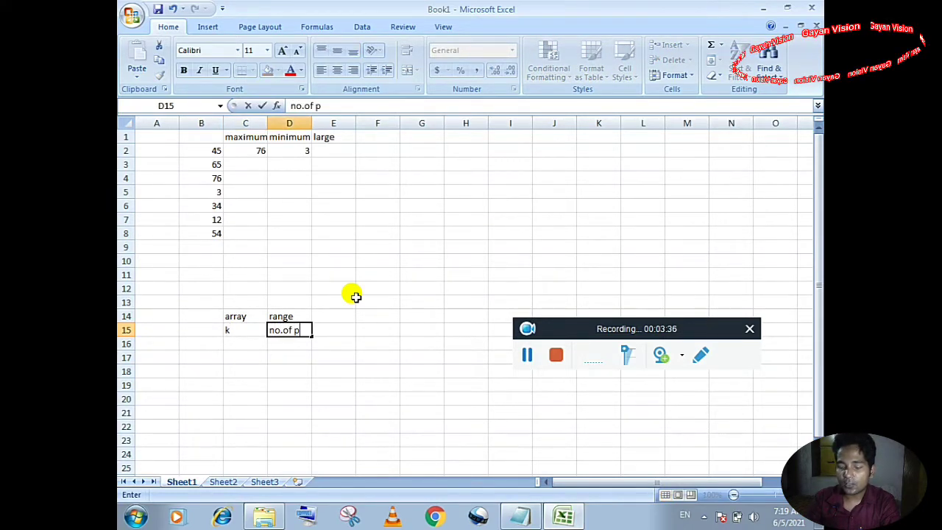
type("osition")
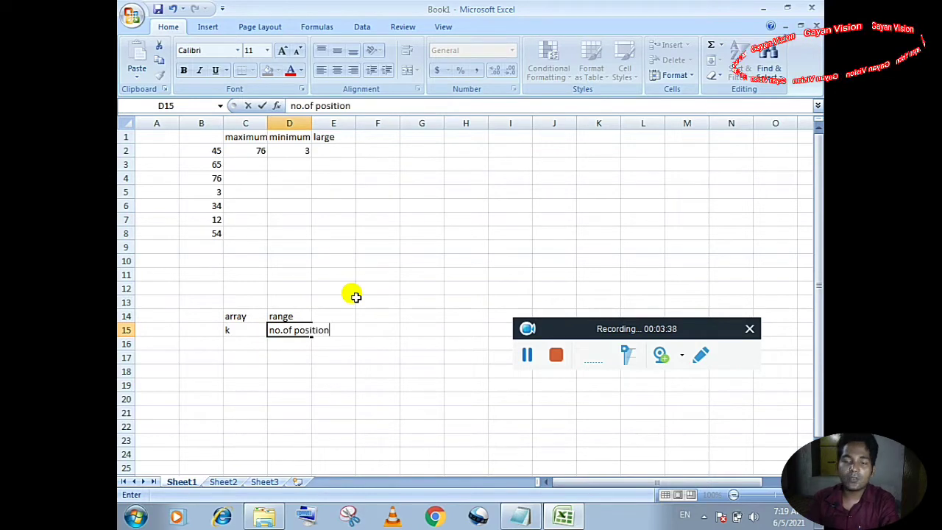
Calculate the first-largest number of the list in cell E2 with the formula =large(B2:B8,1)
left_click(346, 151)
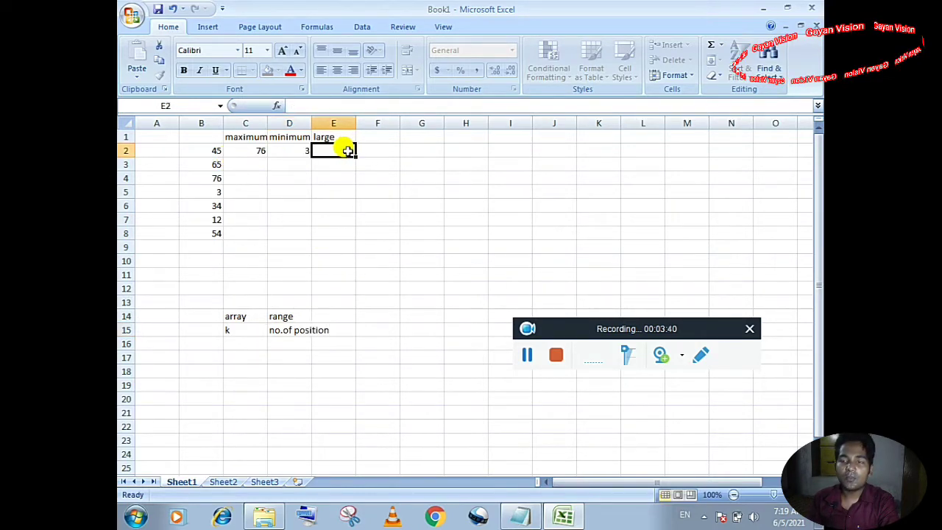
type("=larg")
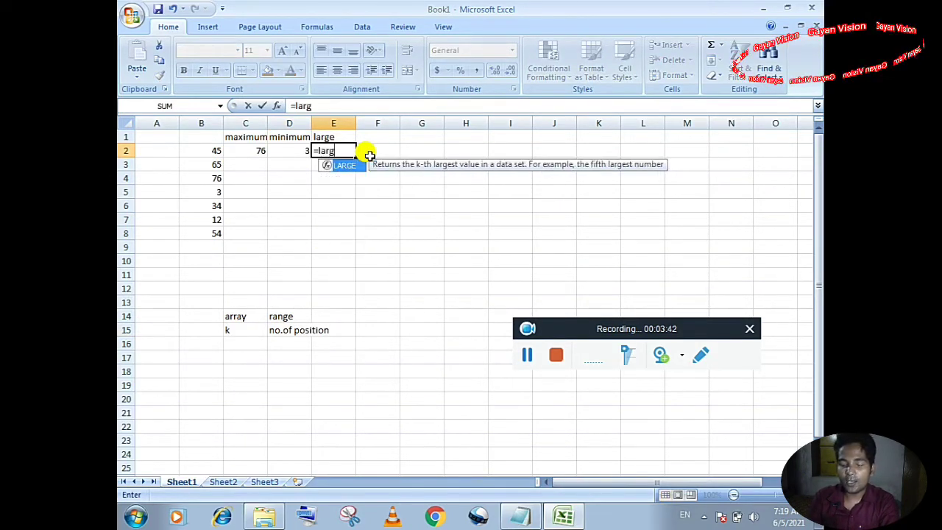
type("e(")
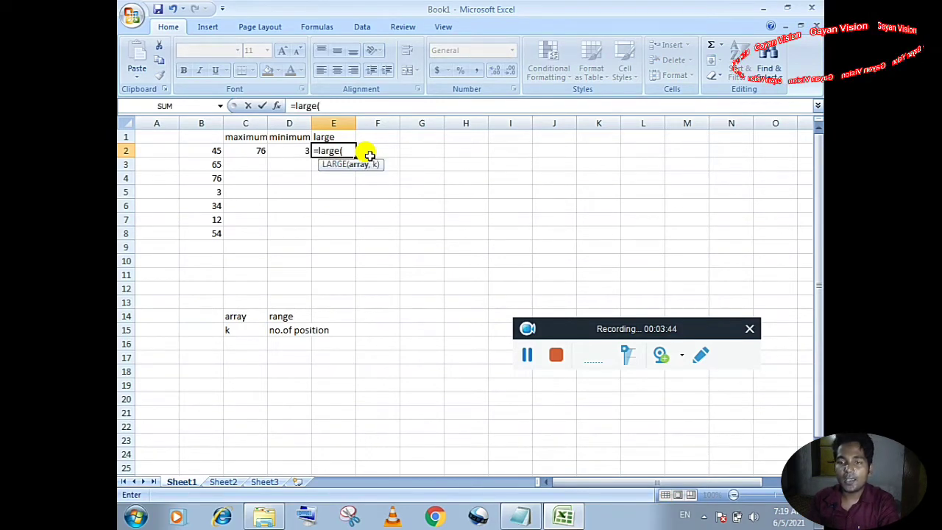
left_click_drag(204, 149, 213, 231)
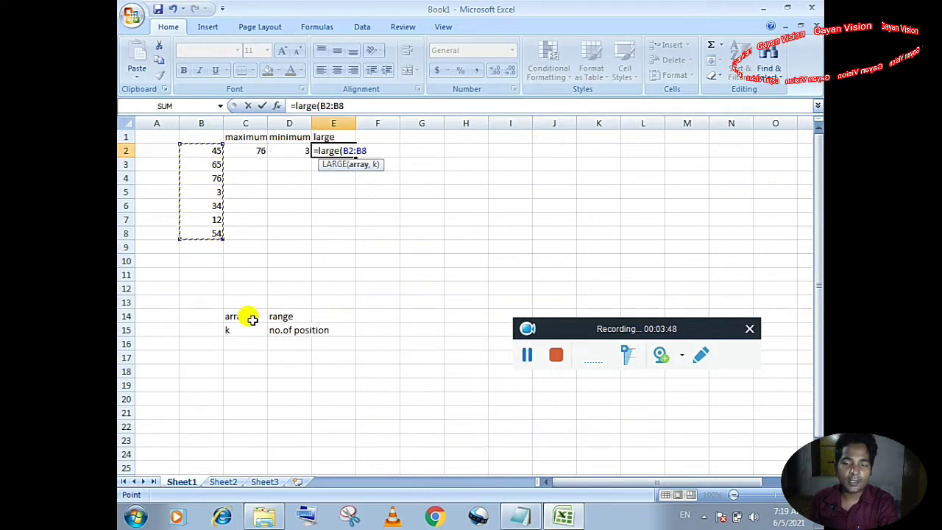
type(",")
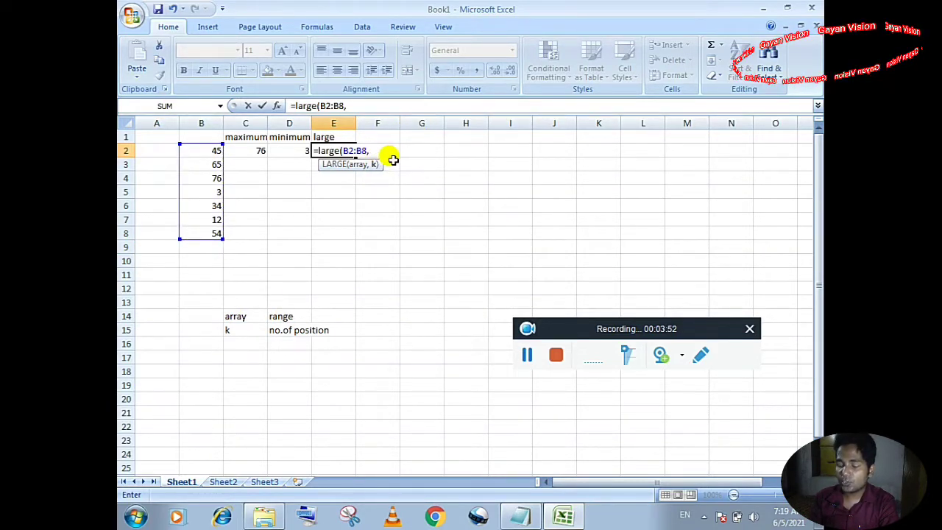
type("1")
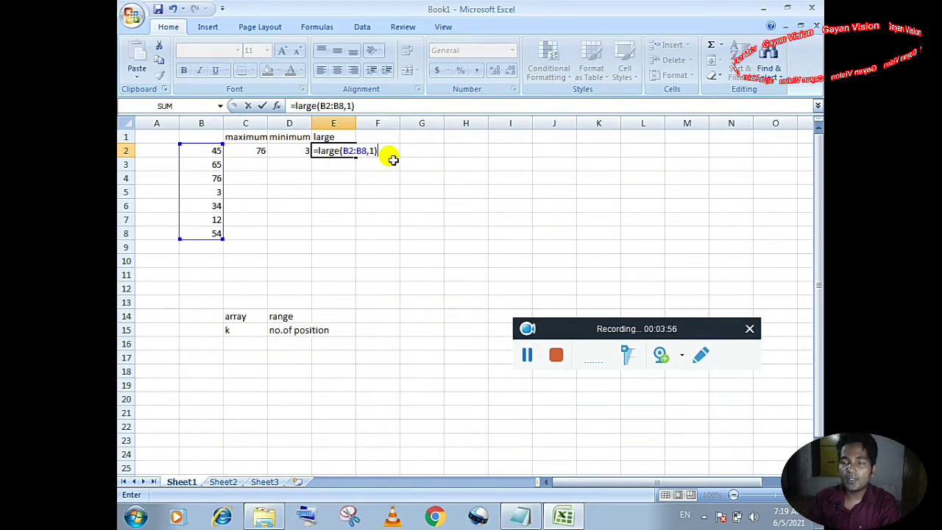
key("Return")
Change the k argument of the LARGE formula in cell E2 to 2, giving =LARGE(B2:B8,2)
double_click(327, 150)
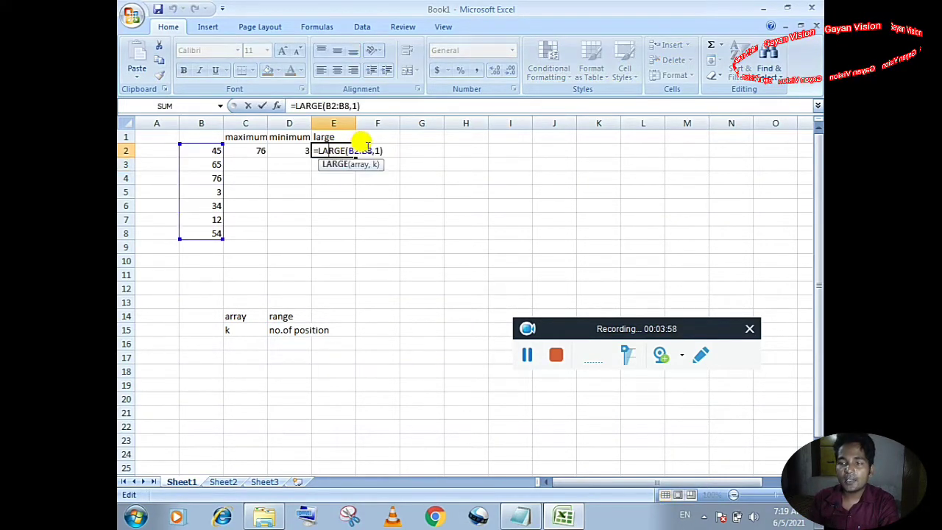
left_click(375, 150)
key("BackSpace")
type("2")
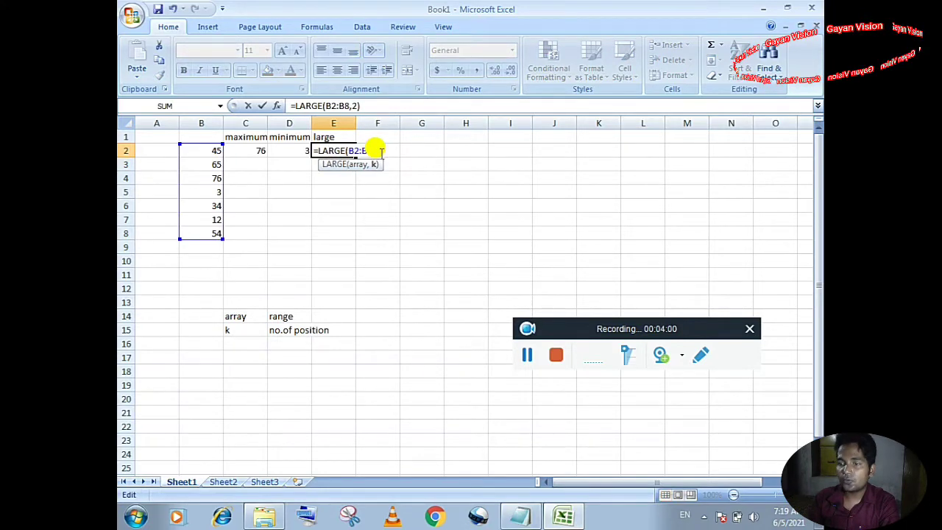
key("Return")
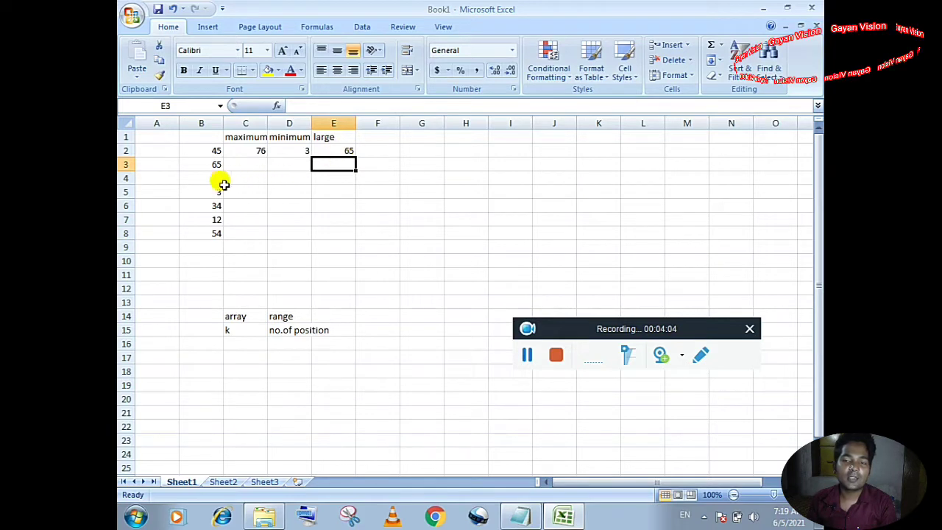
Change the k argument of the LARGE formula in cell E2 to 3, giving =LARGE(B2:B8,3)
double_click(343, 150)
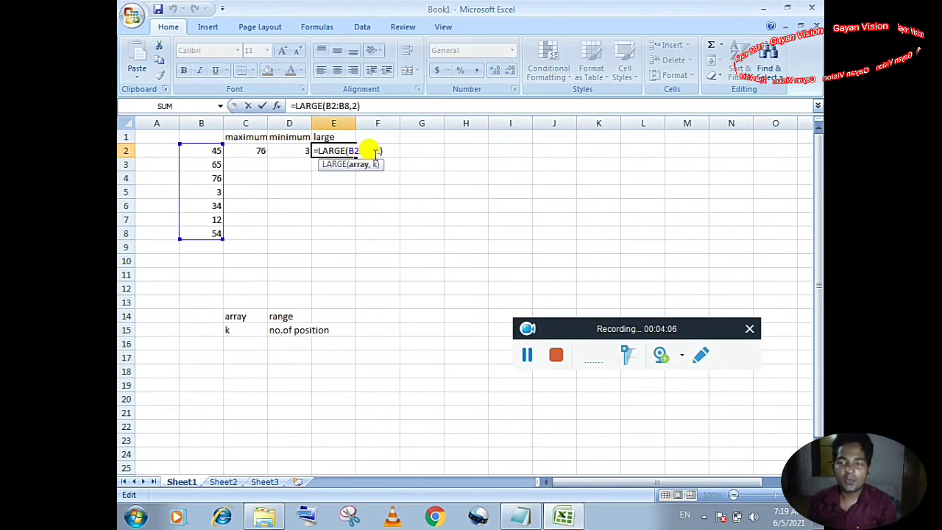
left_click(376, 152)
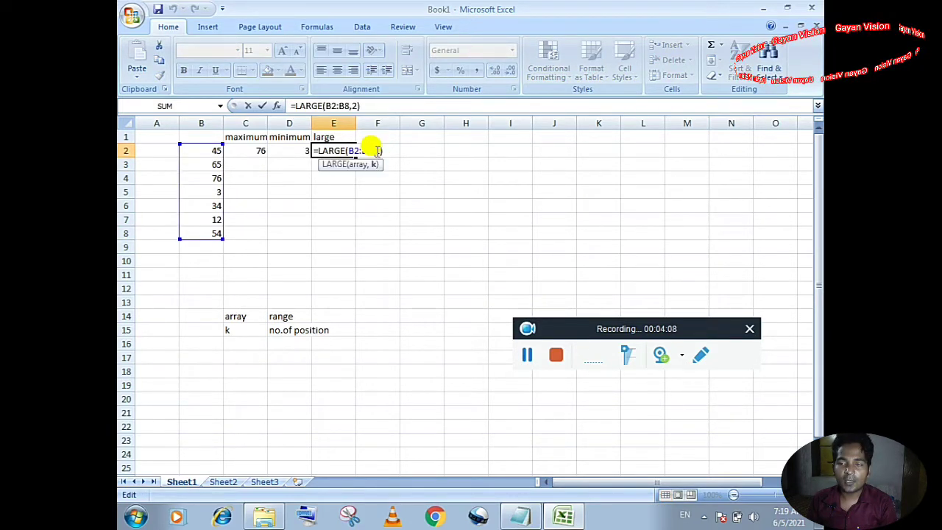
left_click_drag(375, 152, 380, 152)
type("3")
key("Return")
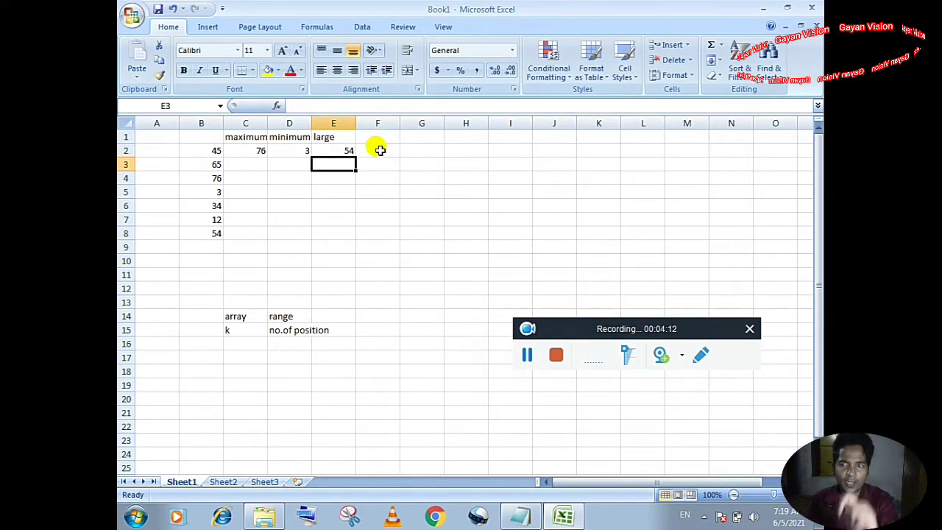
Add the heading "small" in cell F1, beside the "large" heading
left_click(377, 138)
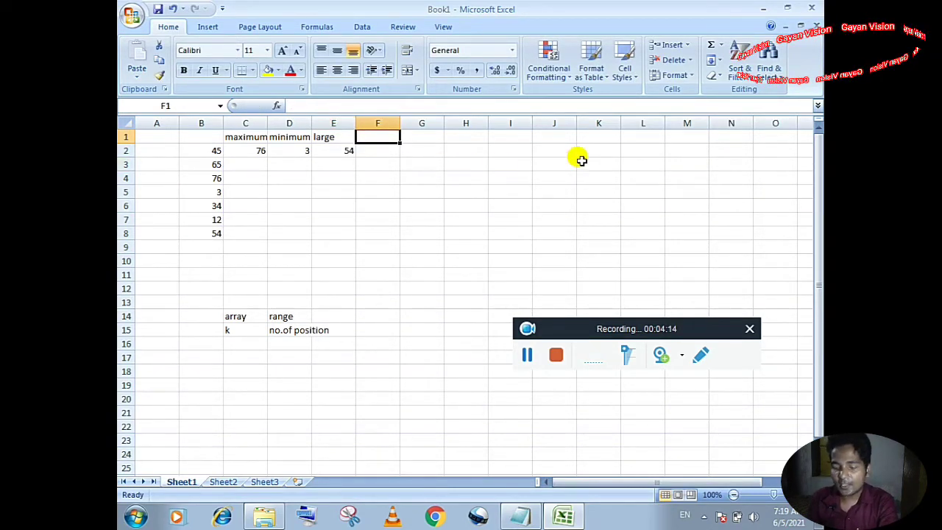
type("small")
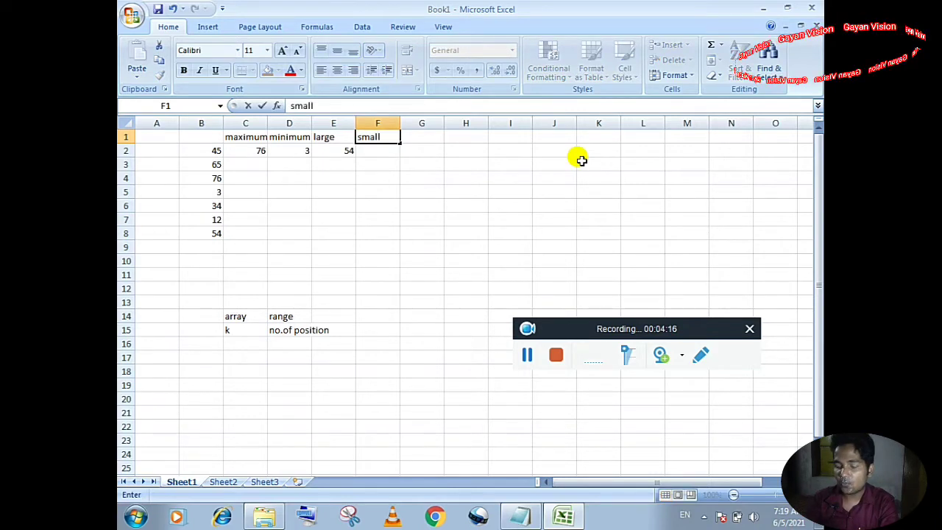
key("Return")
Calculate the first-smallest number of the list in cell F2 with the formula =small(B2:B8,1)
type("=")
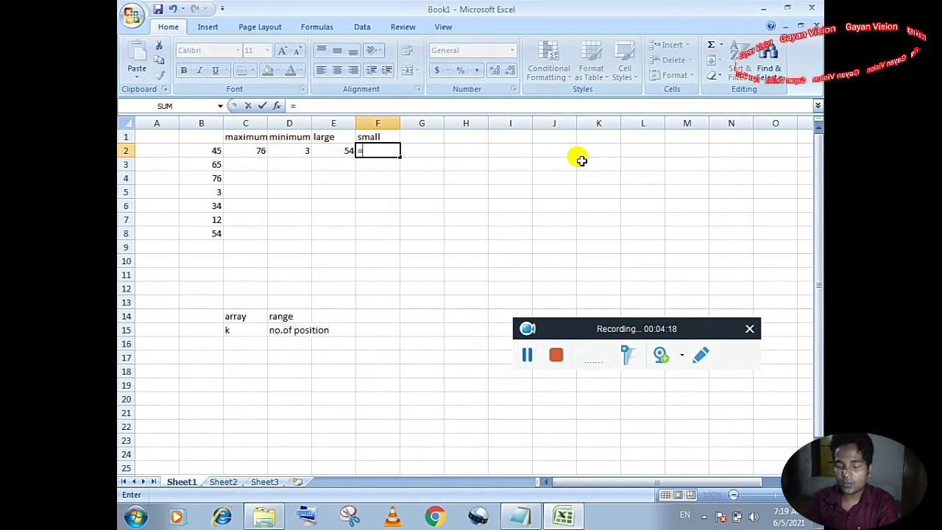
type("small(")
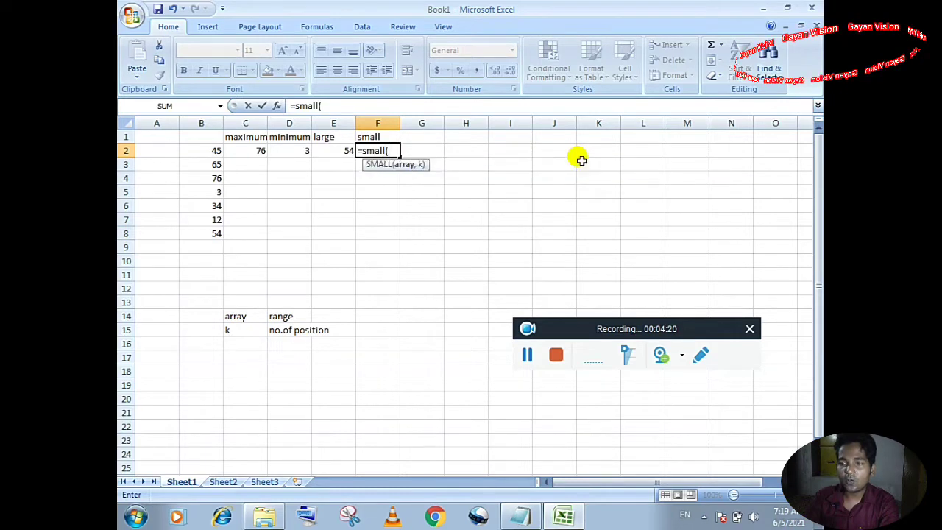
left_click_drag(210, 151, 220, 230)
type(",")
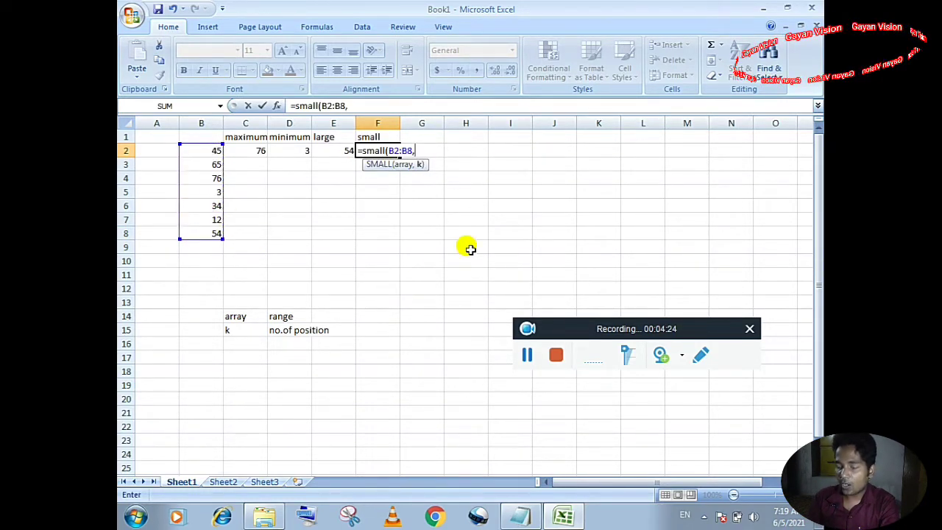
type("1)")
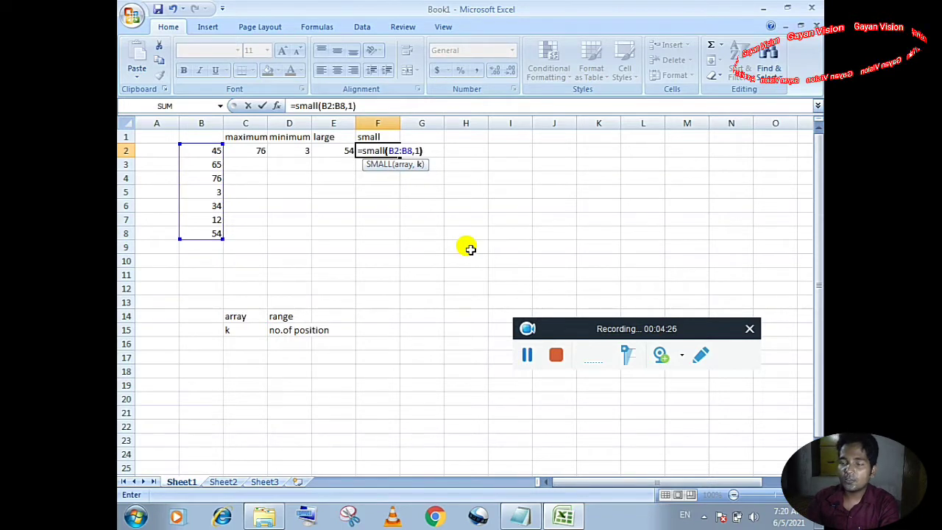
key("Return")
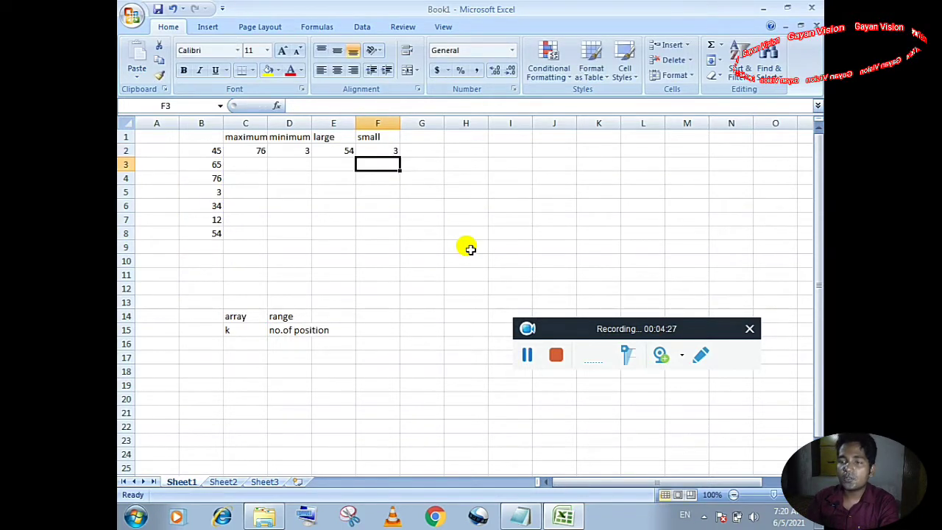
Change the k argument of the SMALL formula in cell F2 to 2, giving =SMALL(B2:B8,2)
double_click(388, 151)
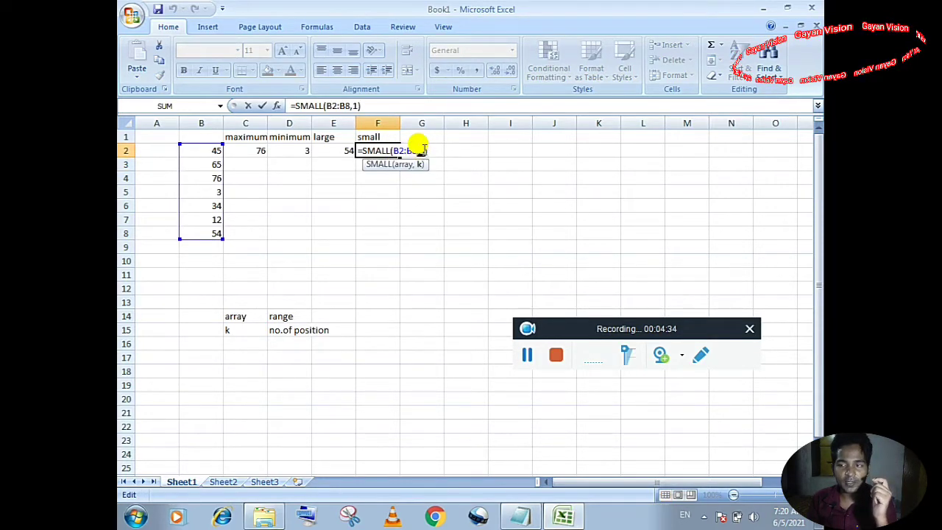
key("BackSpace")
type("2")
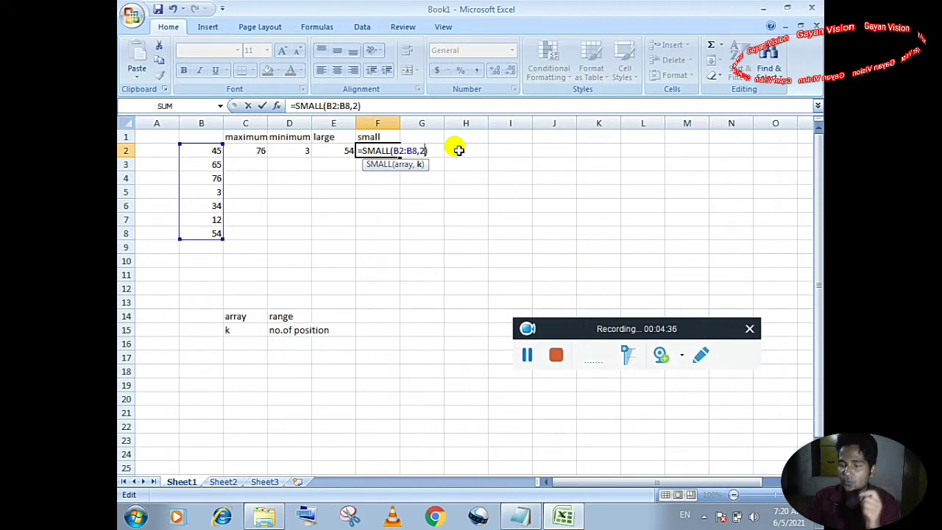
key("Return")
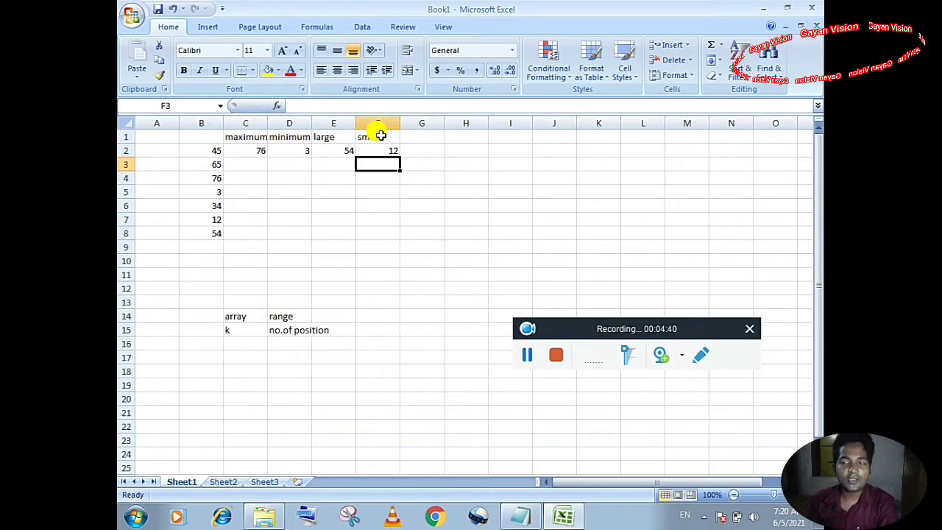
left_click(376, 246)
left_click(446, 163)
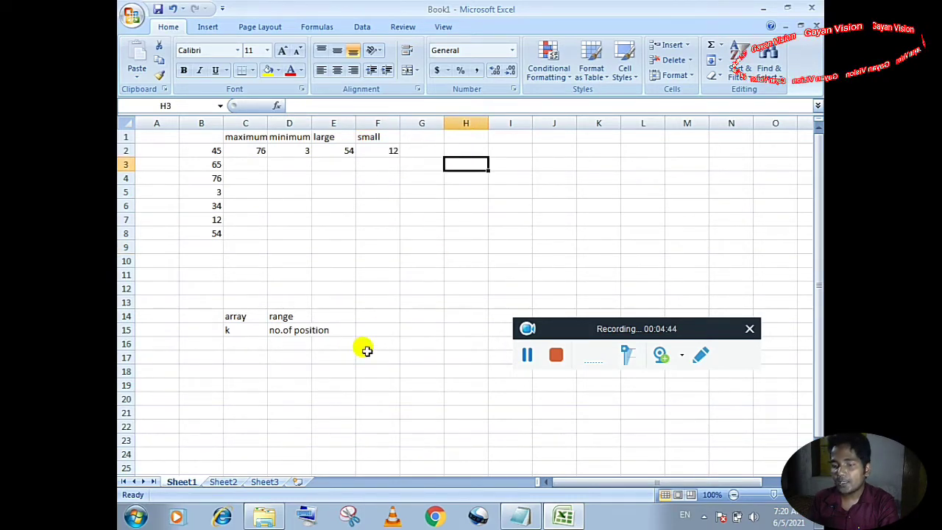
Start a student table on Sheet2 with the headings "roll" in cell C6 and "std" in cell D6
left_click(223, 481)
left_click(225, 205)
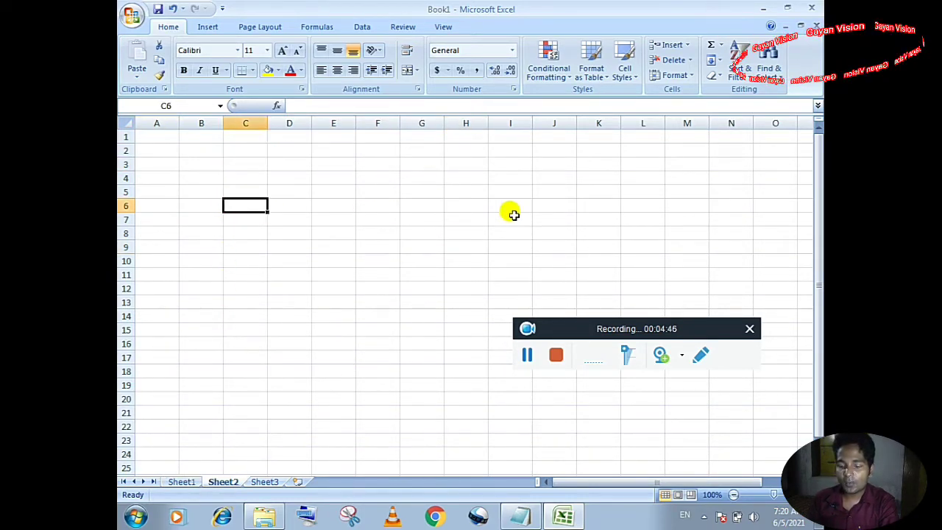
type("roll")
key("Tab")
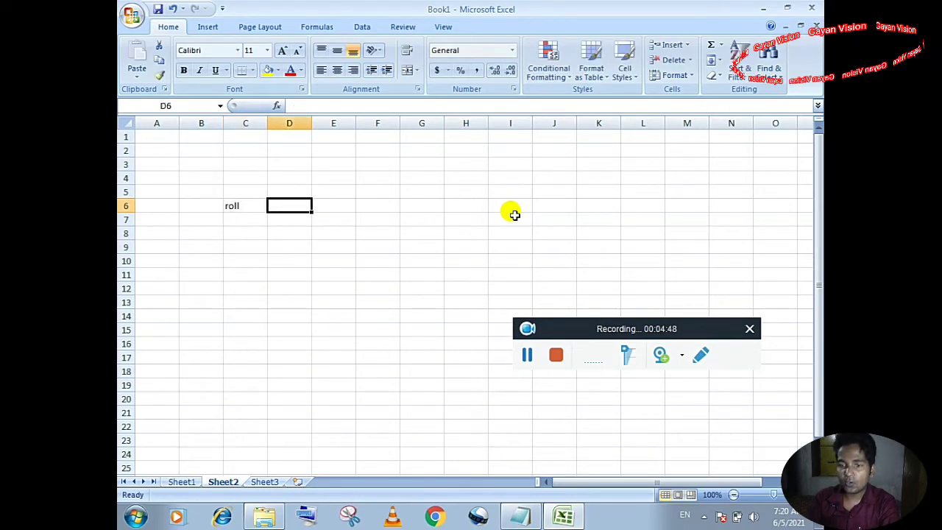
type("math")
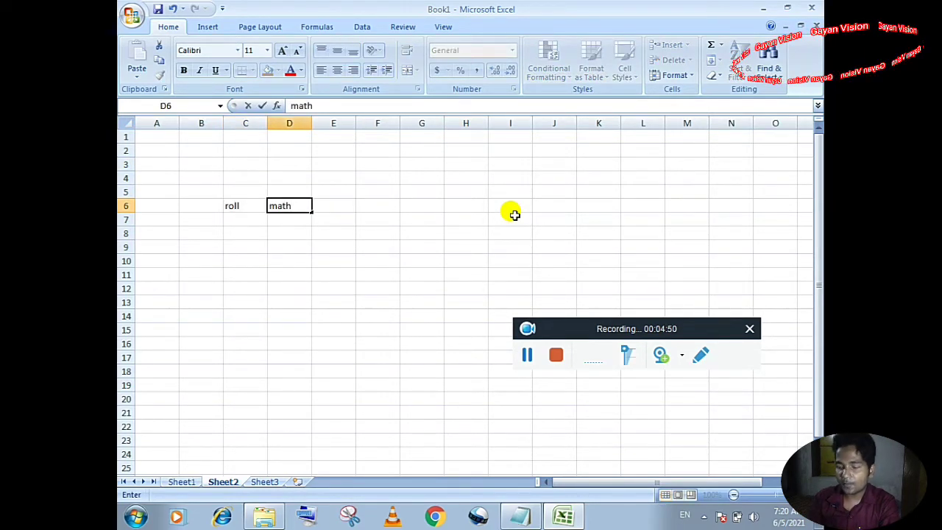
key("Left")
key("Left")
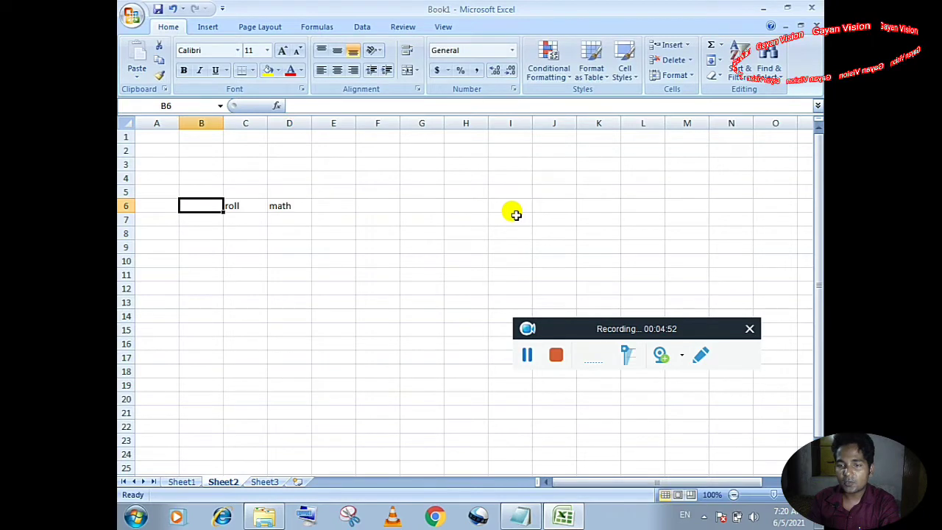
key("Right")
key("Right")
type("std")
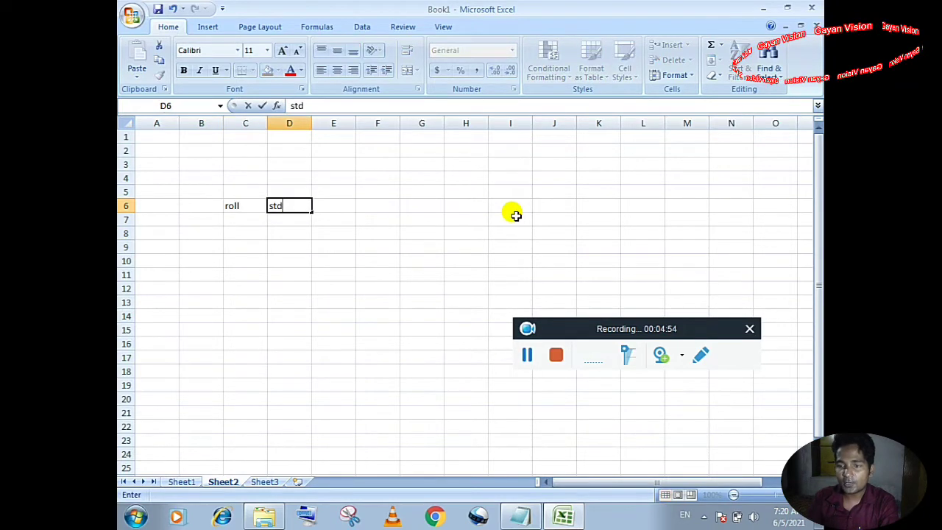
key("Return")
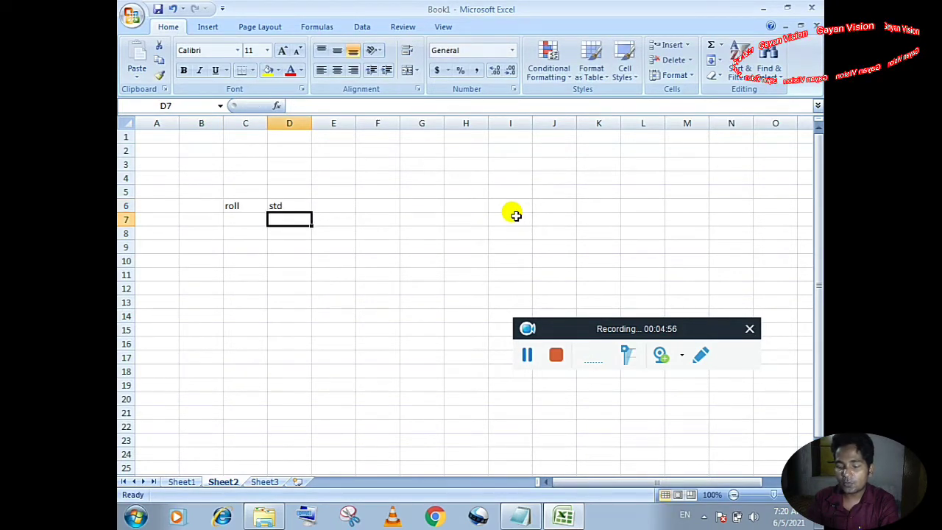
Enter the first names of five students under the "std" heading, in cells D7 to D11
type("amit")
key("Return")
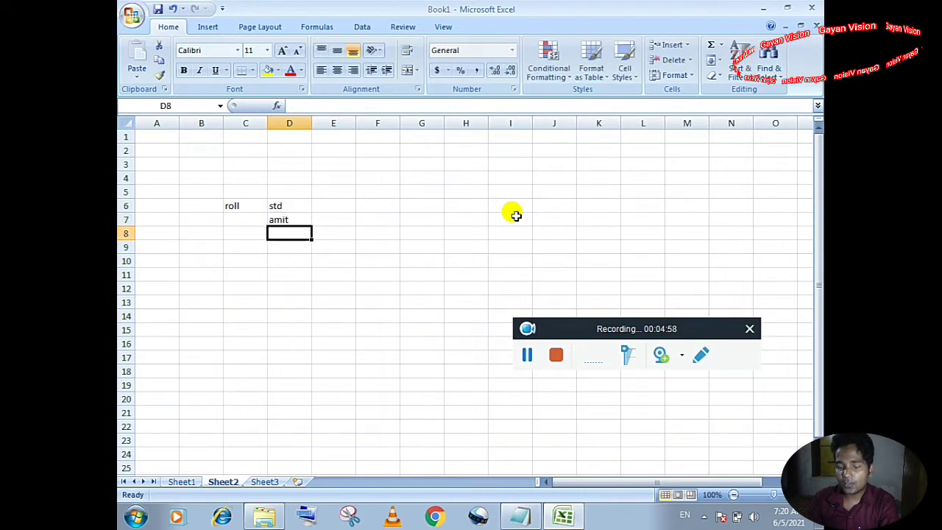
type("anil")
key("Return")
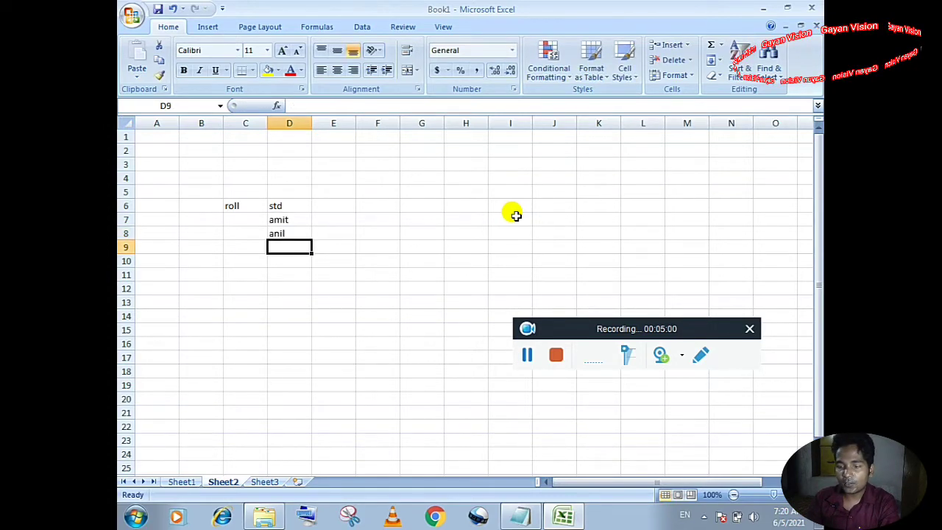
type("karan")
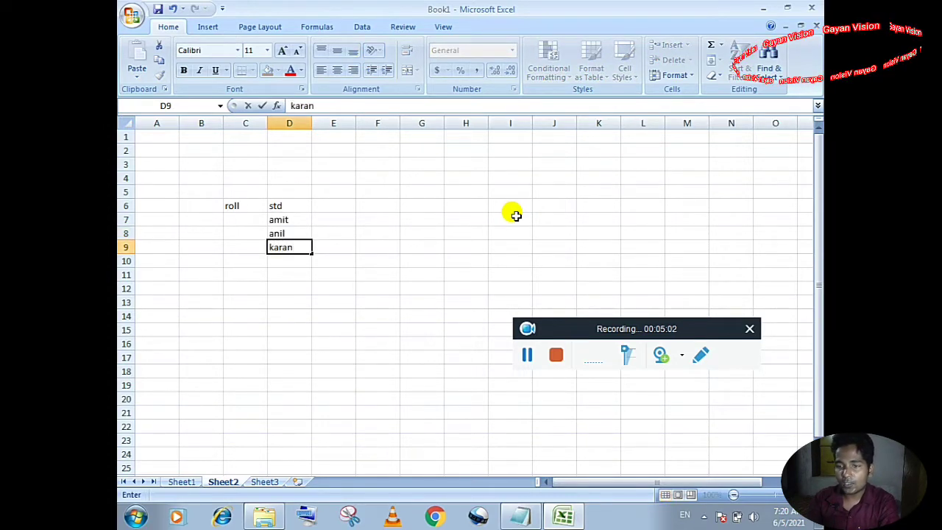
key("Return")
type("ritu")
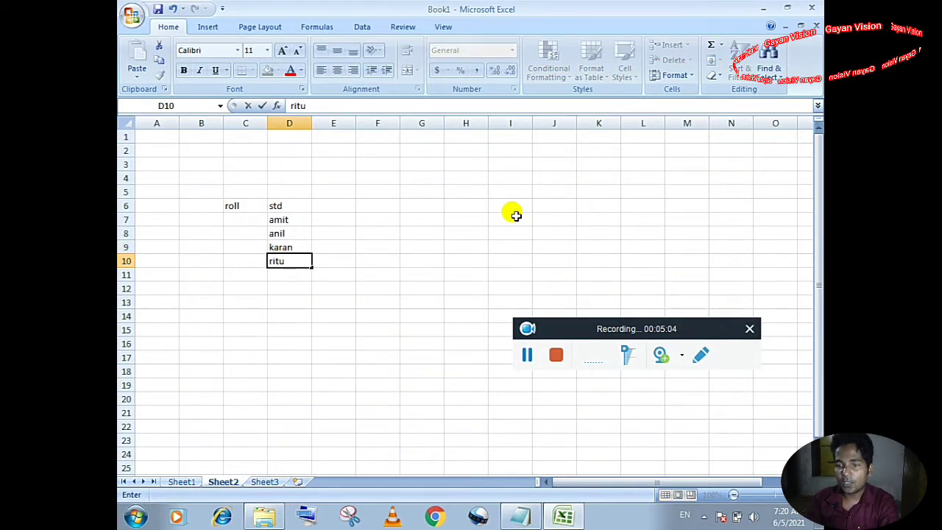
key("Return")
type("a")
key("BackSpace")
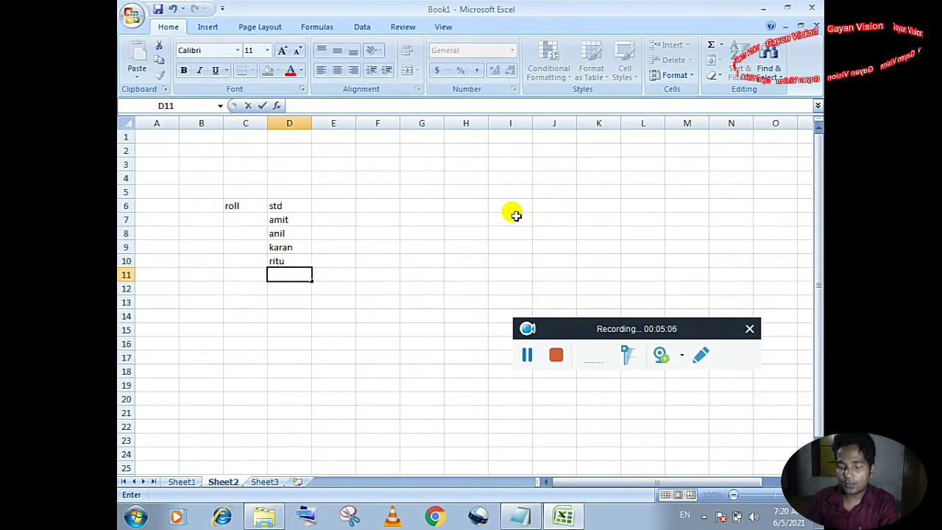
type("nisha")
Add the headings "math", "sci", "eng" and "total" in cells E6 to H6 of the student table
key("Right")
key("Up")
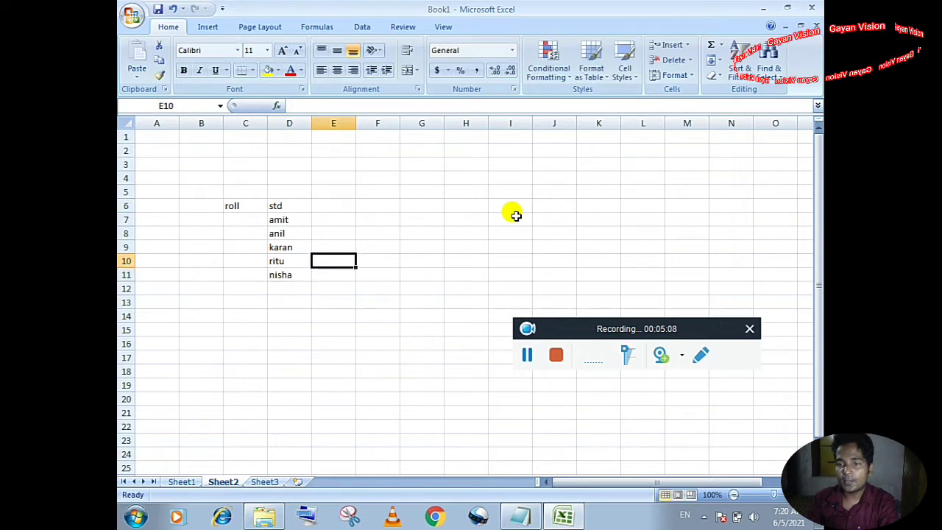
key("Up")
key("Up")
key("Up")
key("Up")
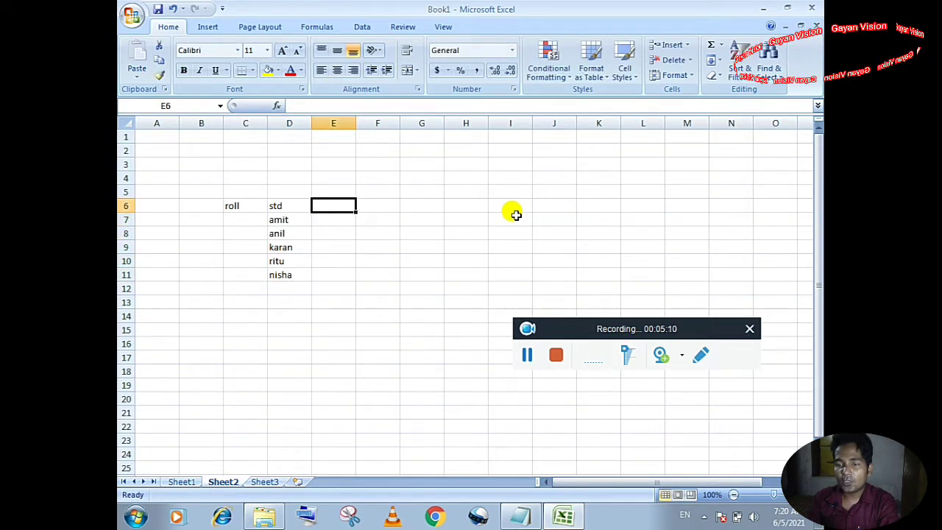
type("math")
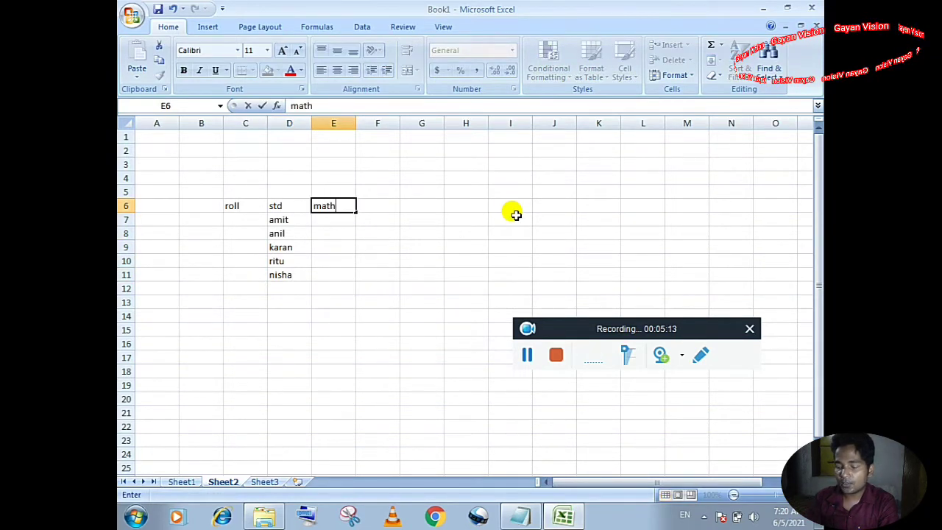
key("Tab")
type("sci")
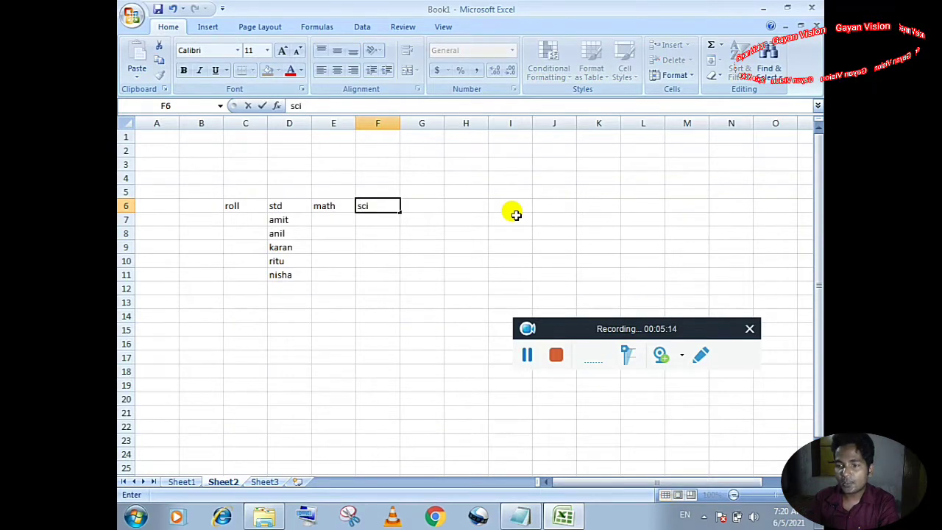
key("Tab")
type("eng")
key("Tab")
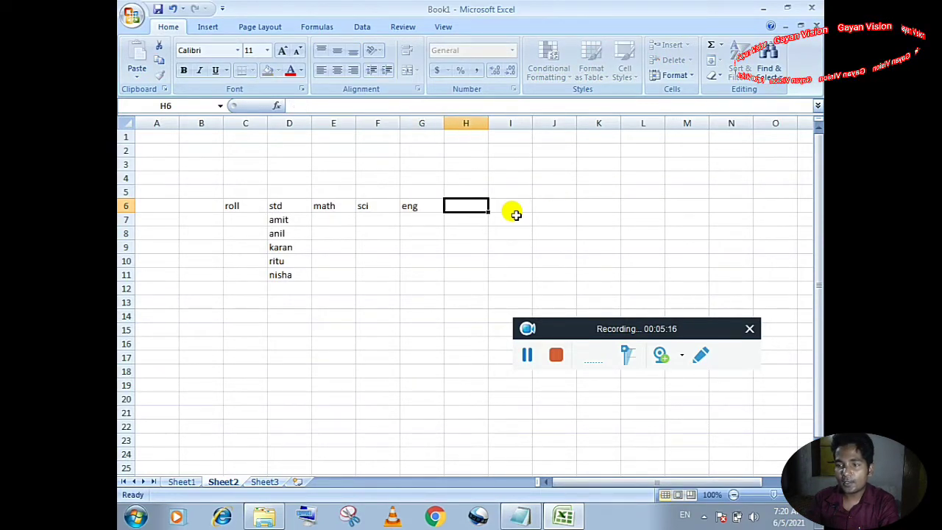
type("total")
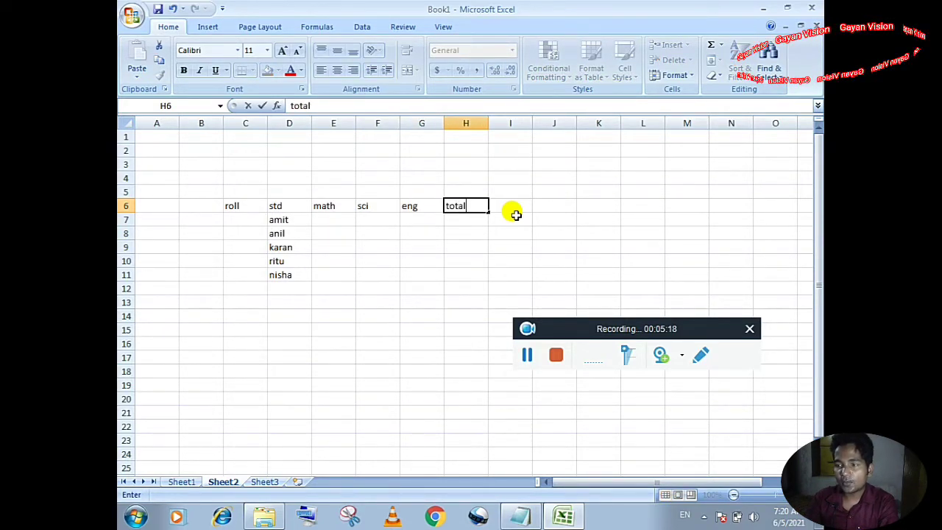
key("Return")
Enter the roll numbers 1 to 5 in cells C7 to C11, one beside each student
key("Left")
key("Left")
key("Left")
key("Left")
key("Left")
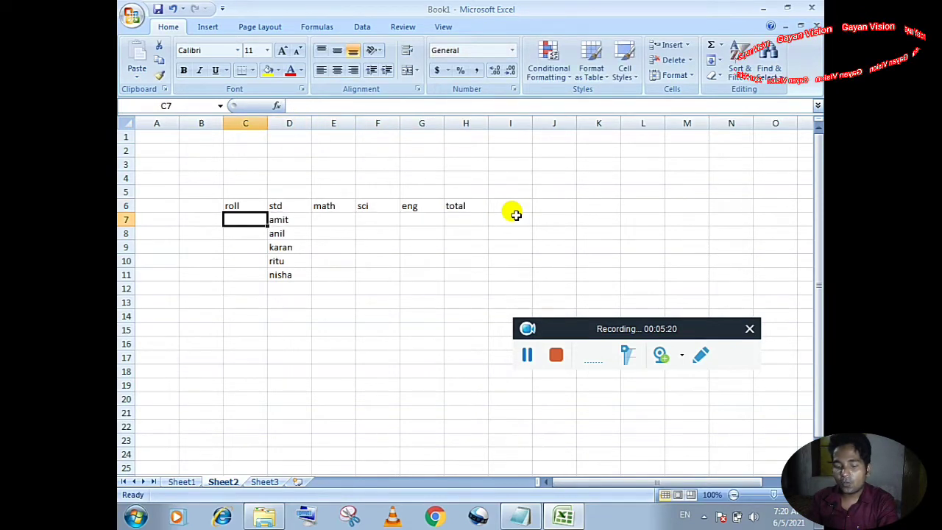
type("1")
key("Return")
type("2")
key("Return")
type("3 4 5")
key("Return")
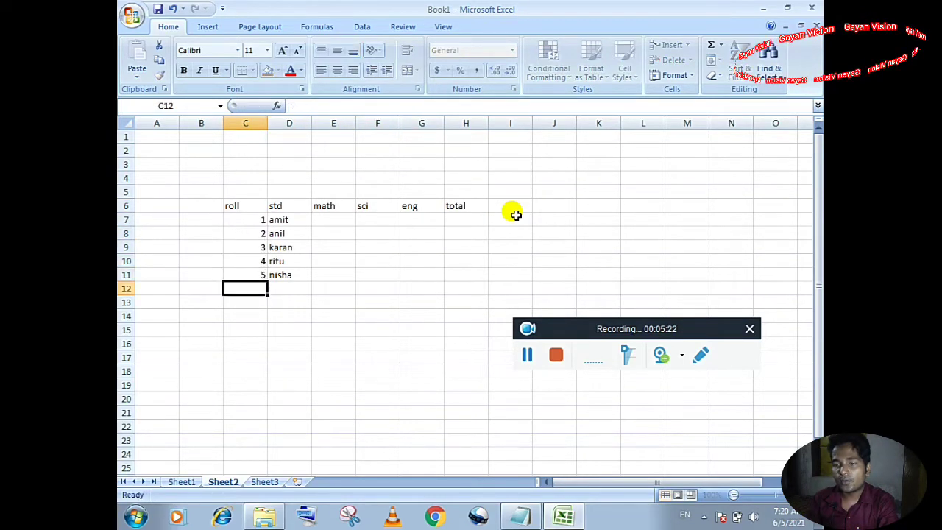
Enter the first student's marks in row 7: 34 for math, 65 for sci and 76 for eng
key("Right")
key("Up")
key("Up")
key("Up")
key("Up")
key("Up")
key("Right")
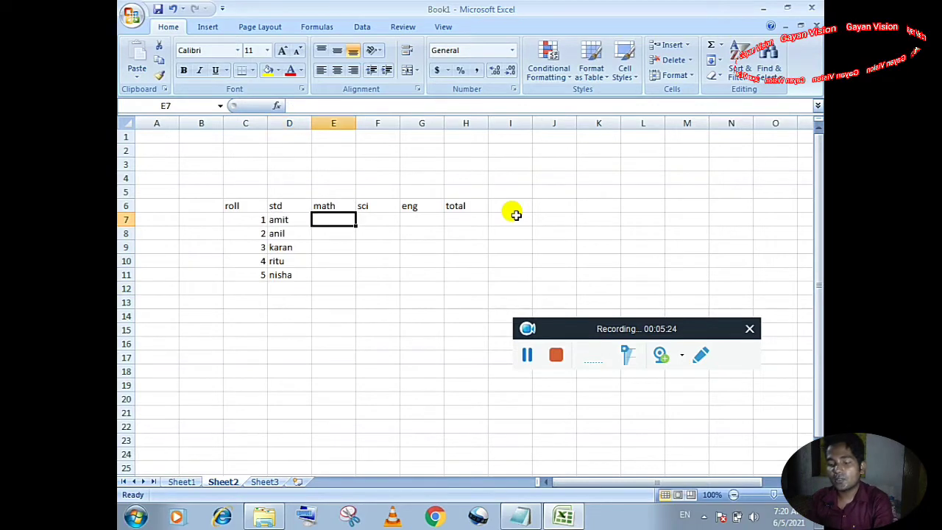
type("34")
key("Right")
type("65")
key("Tab")
type("76")
key("Return")
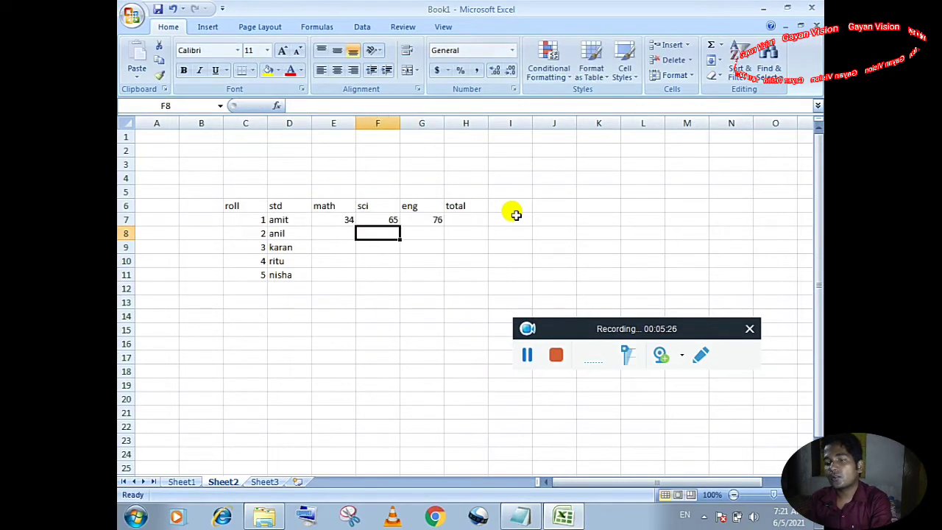
Enter the second student's marks in row 8: 87 for math, 34 for sci and 13 for eng
key("Left")
key("Left")
key("Right")
type("87")
key("Right")
type("34")
key("Right")
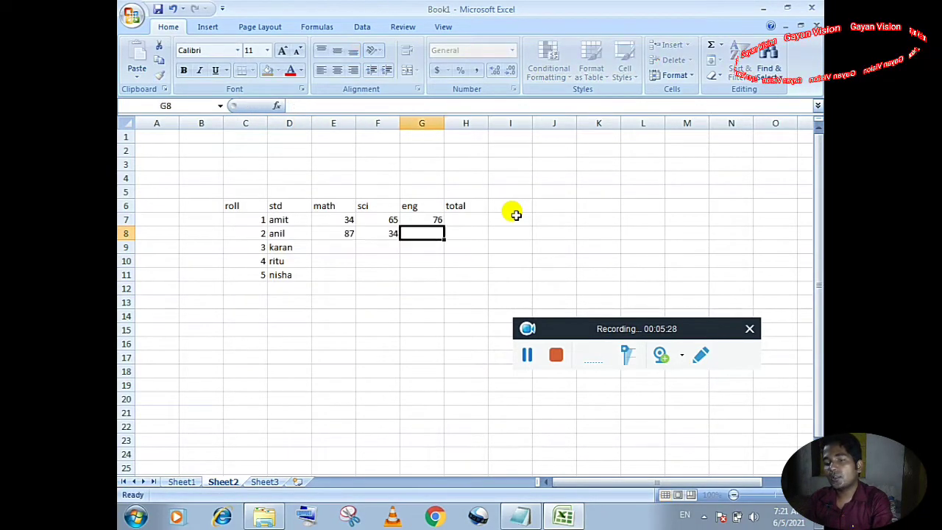
type("13")
key("Return")
Enter the third student's marks in row 9: 54 for math, 76 for sci and 34 for eng
key("Left")
key("Left")
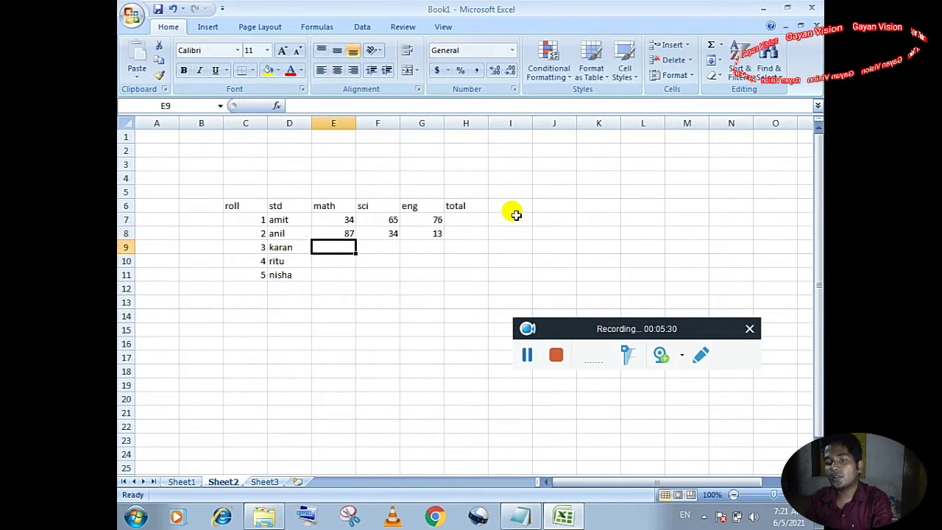
type("54")
key("Right")
type("76")
key("Right")
type("34")
key("Return")
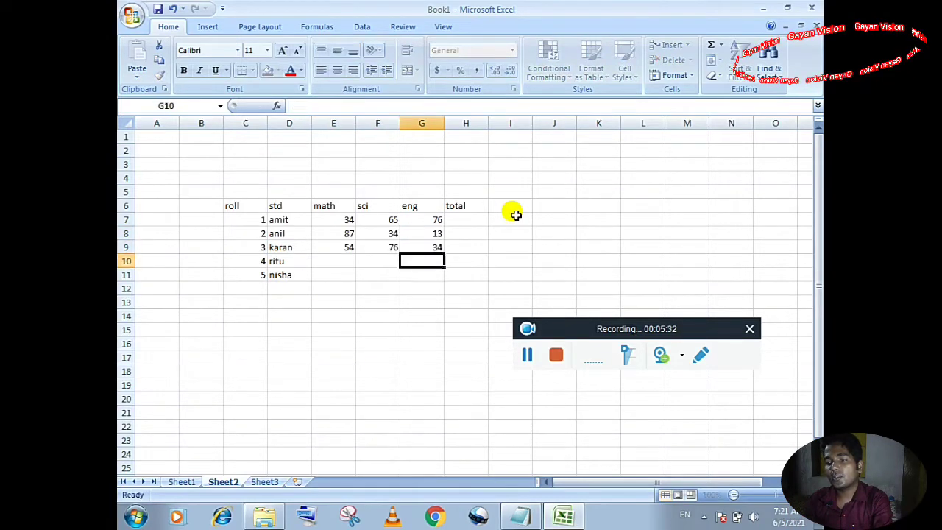
Enter the fourth student's marks in row 10: 23 for math, 65 for sci and 87 for eng
key("Left")
key("Left")
type("566")
key("Right")
key("Left")
type("23")
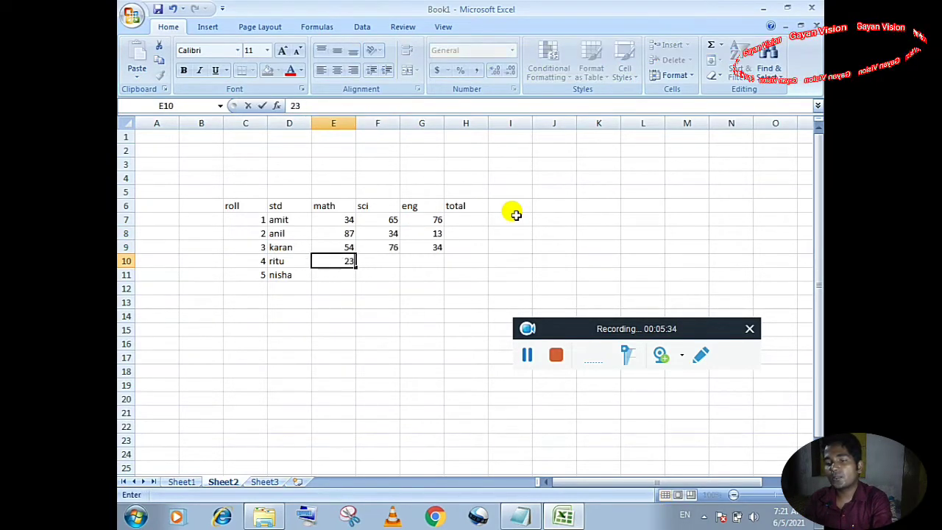
key("Right")
type("65")
key("Right")
type("87")
key("Return")
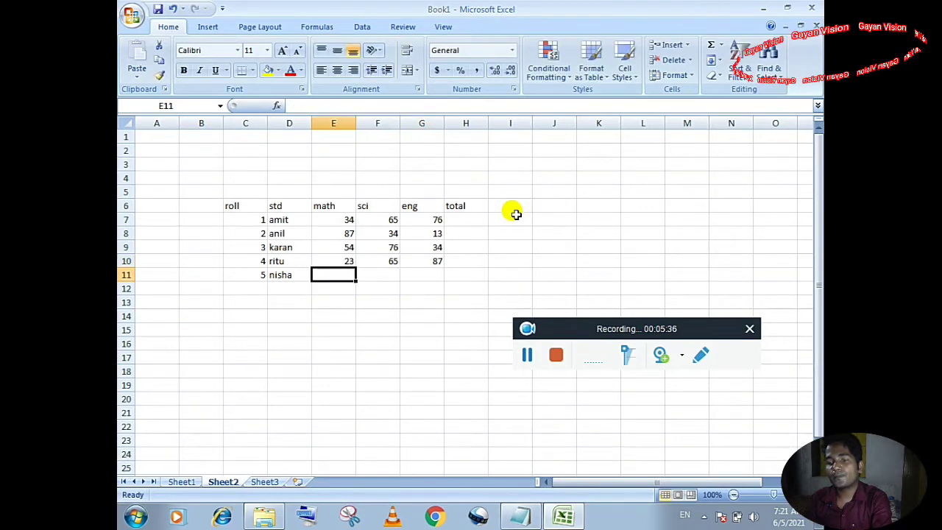
Enter the fifth student's marks in row 11: 34 for math, 87 for sci and 12 for eng
type("34")
key("Right")
type("87")
key("Right")
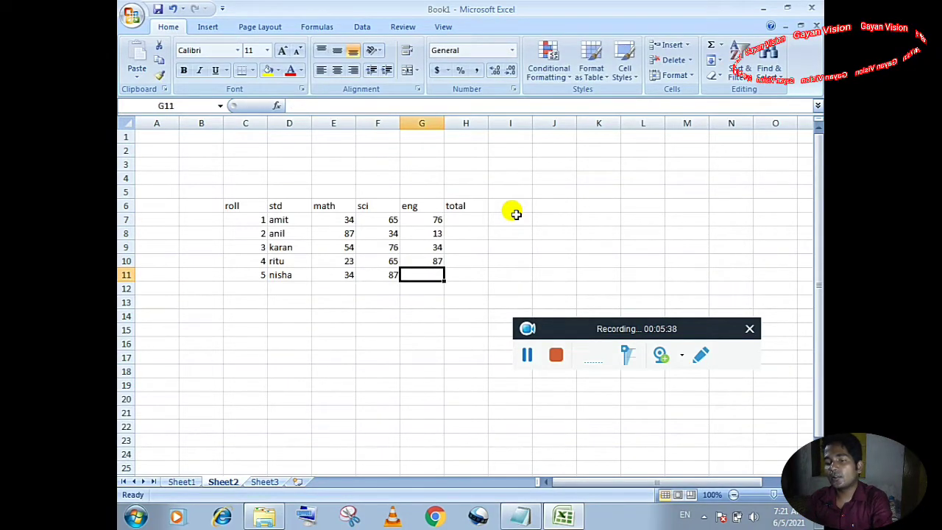
type("12")
key("Right")
Total the first student's marks in H7 with =SUM(E7:G7) and fill the formula down to H11
key("Up")
key("Up")
key("Up")
key("Up")
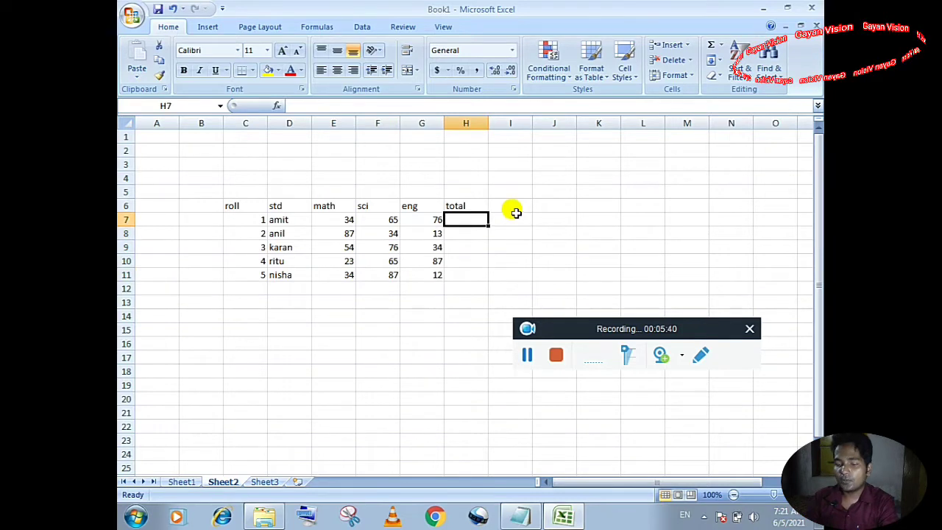
type("=sum")
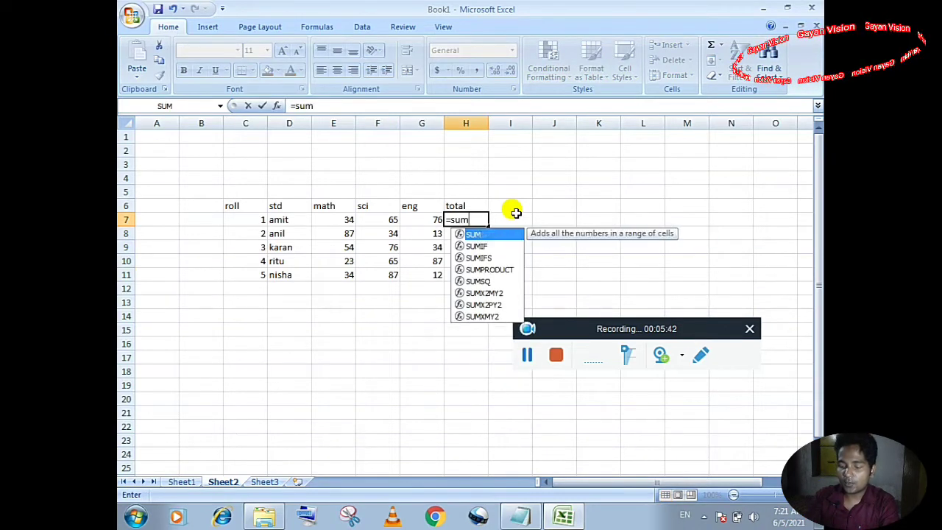
type("(")
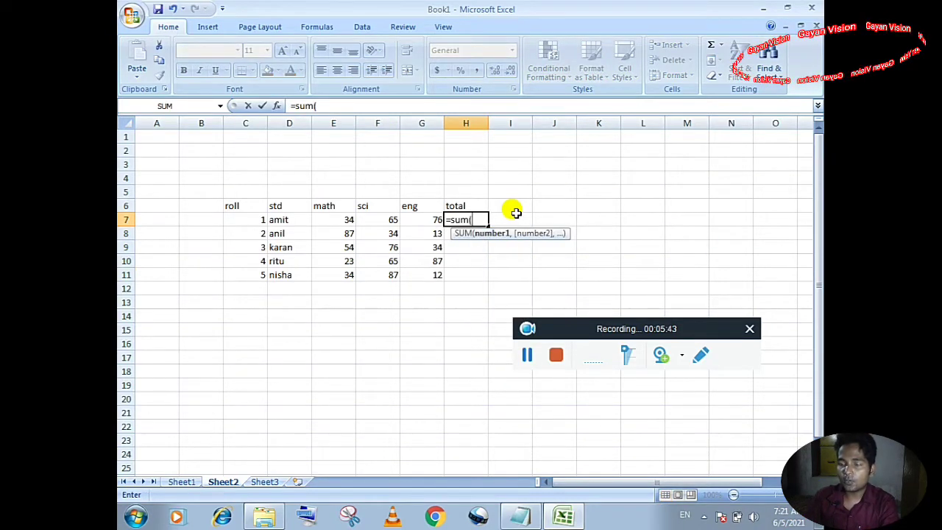
left_click(345, 218)
left_click_drag(345, 217, 415, 222)
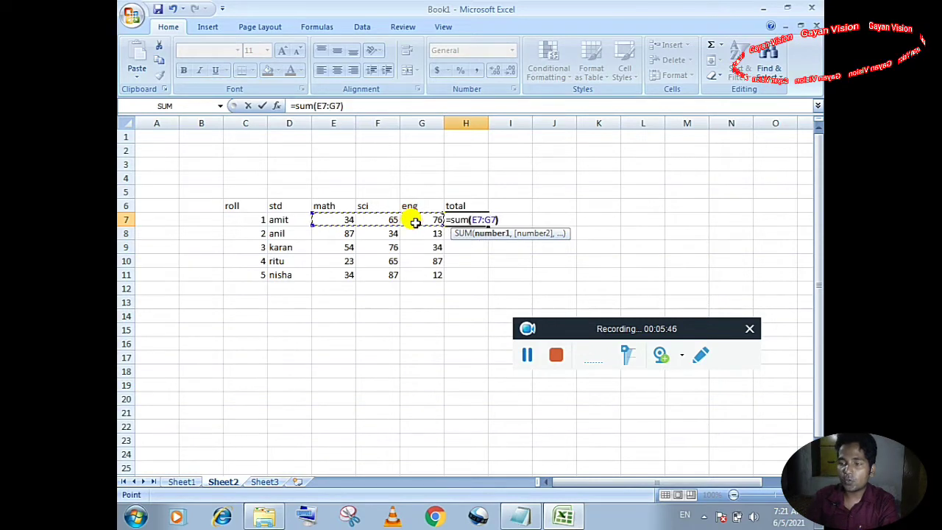
type(")")
key("Return")
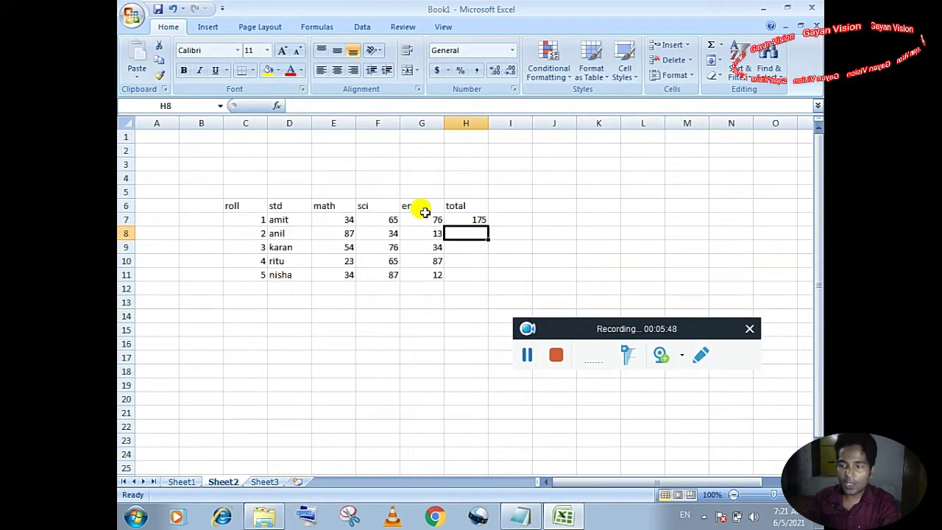
left_click(480, 219)
left_click_drag(485, 226, 489, 278)
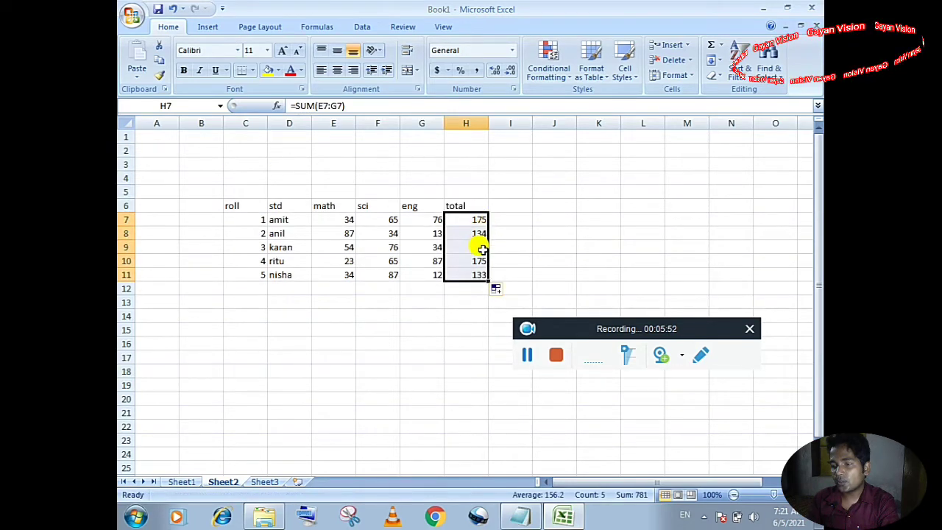
Change the fourth student's sci mark in cell F10 to 67
scroll(384, 223, "down", 1)
left_click(384, 220)
scroll(386, 223, "up", 1)
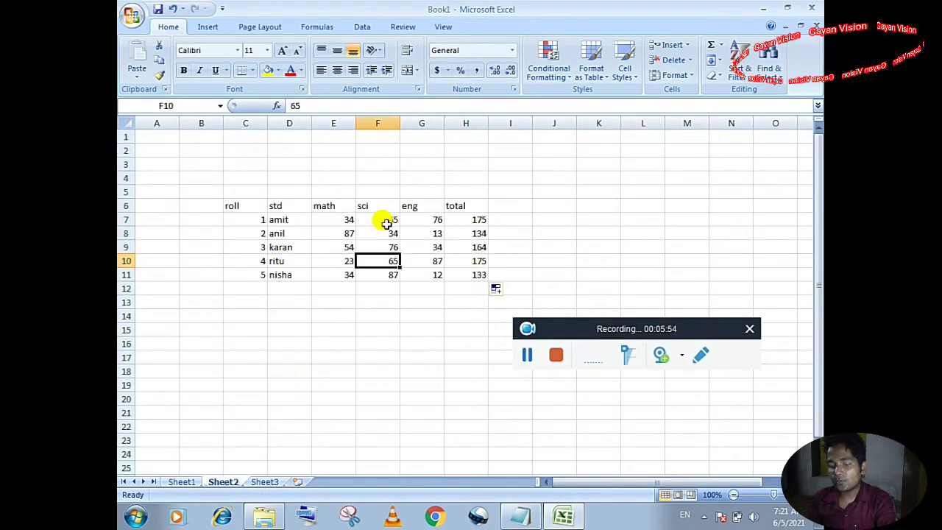
type("67")
left_click(422, 300)
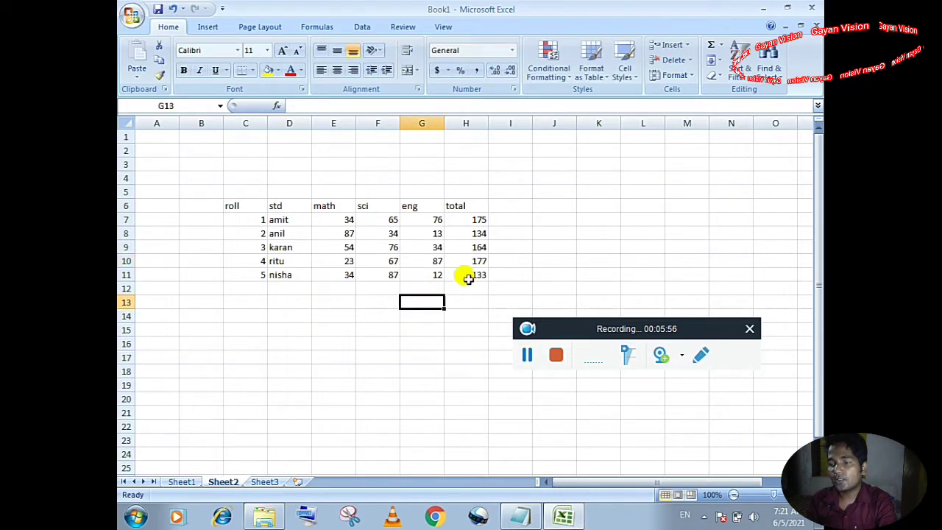
left_click(508, 258)
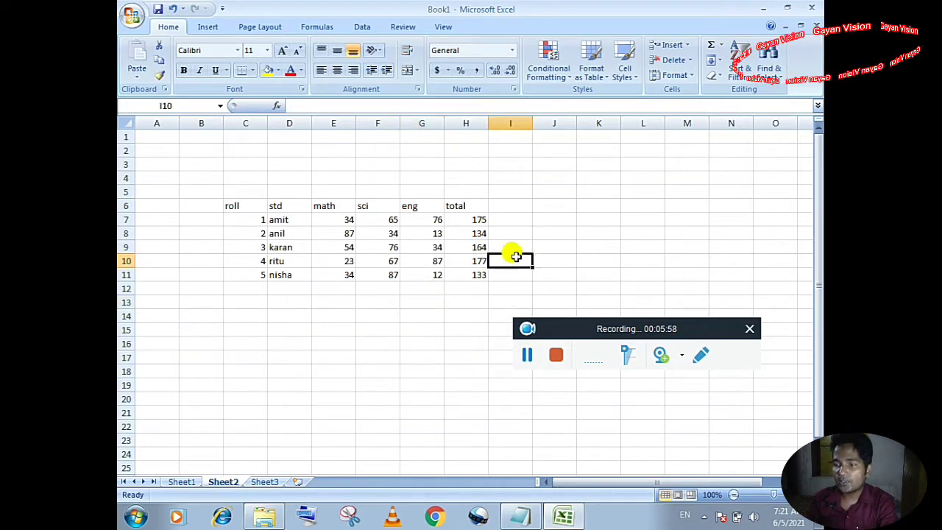
List the RANK arguments "number", "ref" and "order" below the table in cells F16 to F18
left_click_drag(623, 329, 662, 397)
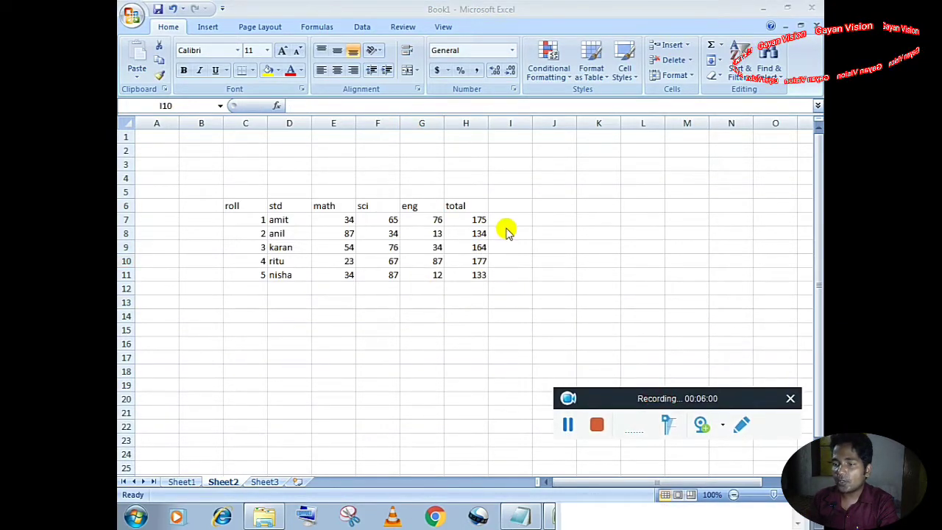
left_click(359, 347)
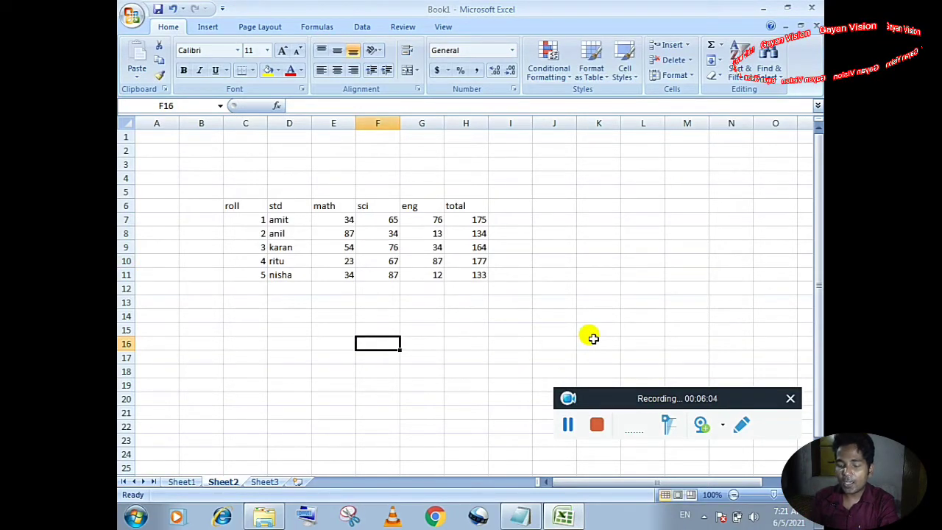
type("number")
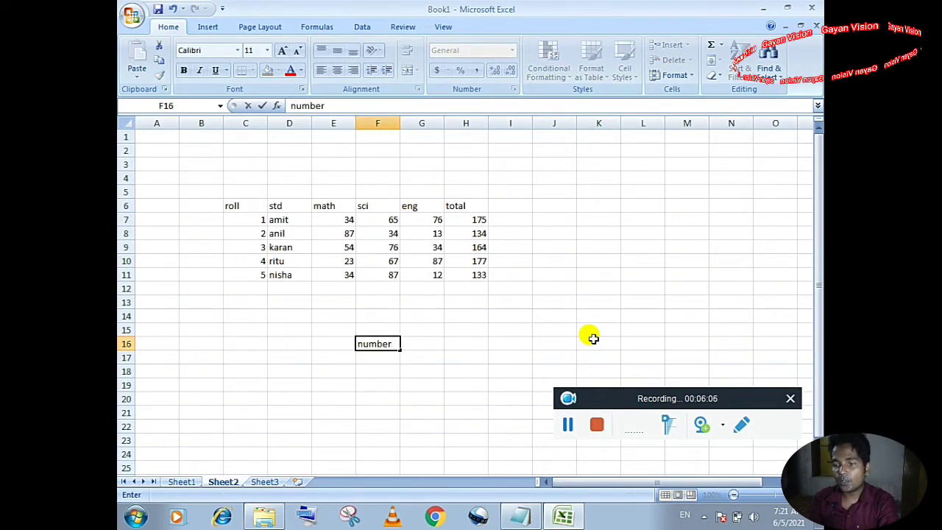
key("Return")
type("ref")
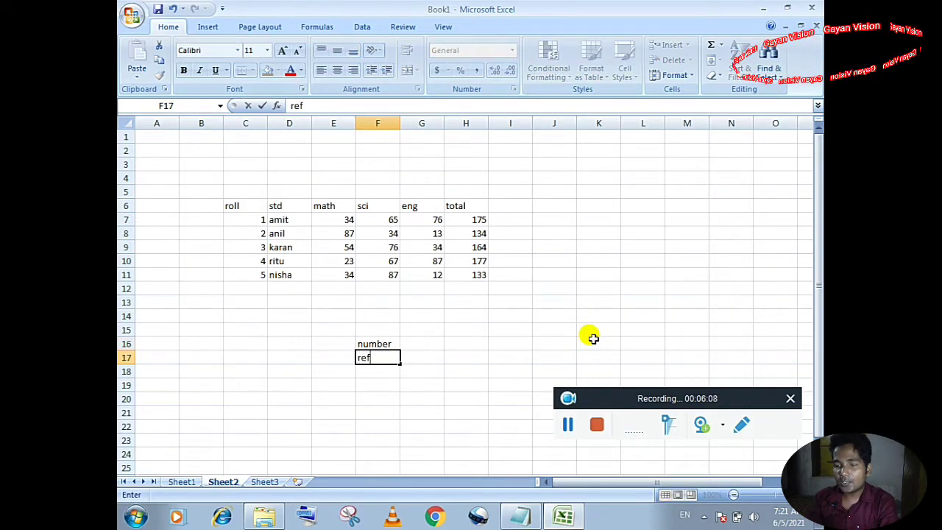
key("Return")
type("o")
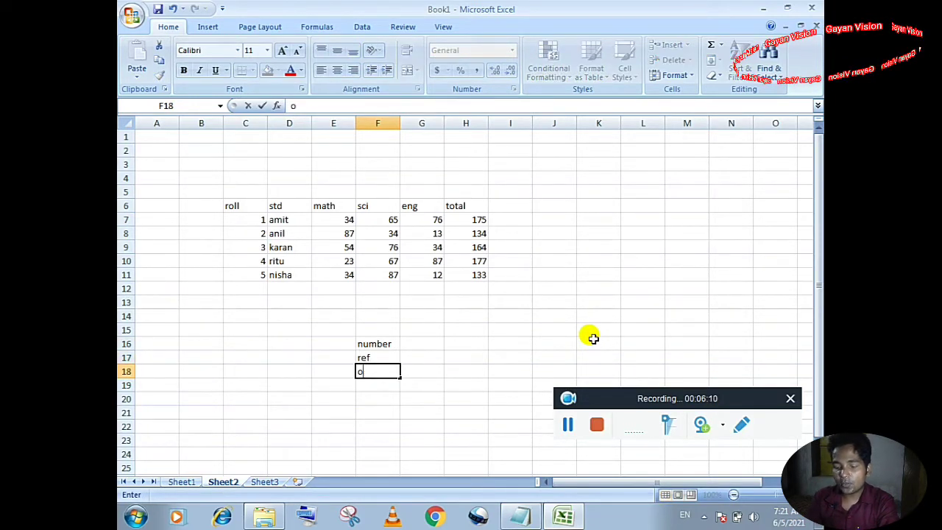
type("rder")
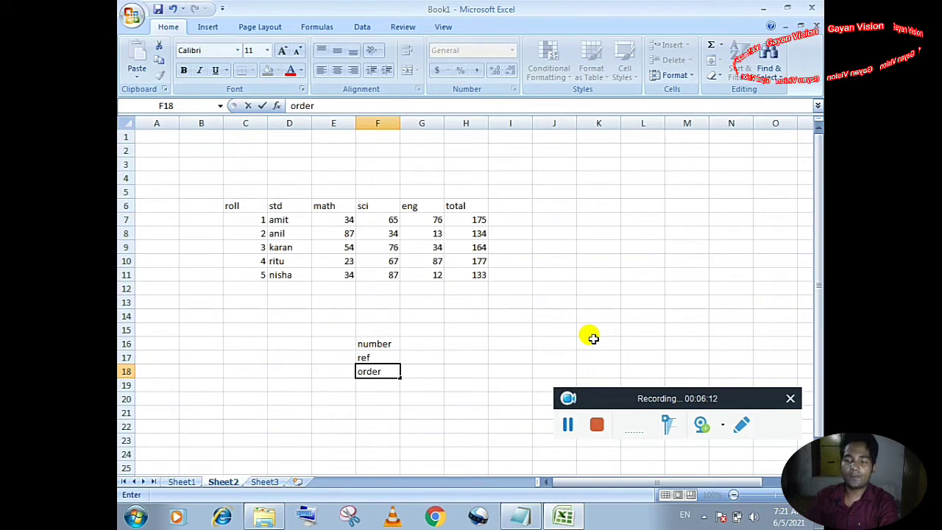
key("Up")
key("Up")
key("Right")
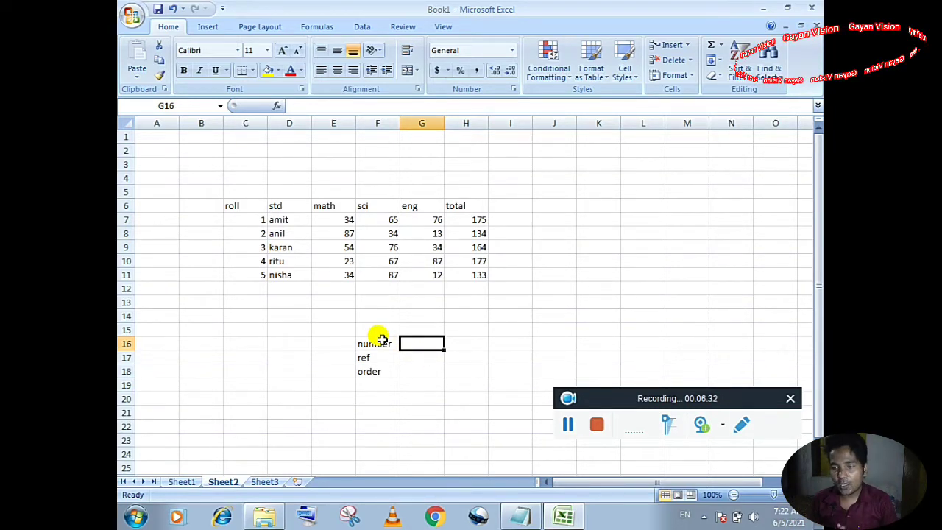
left_click(406, 359)
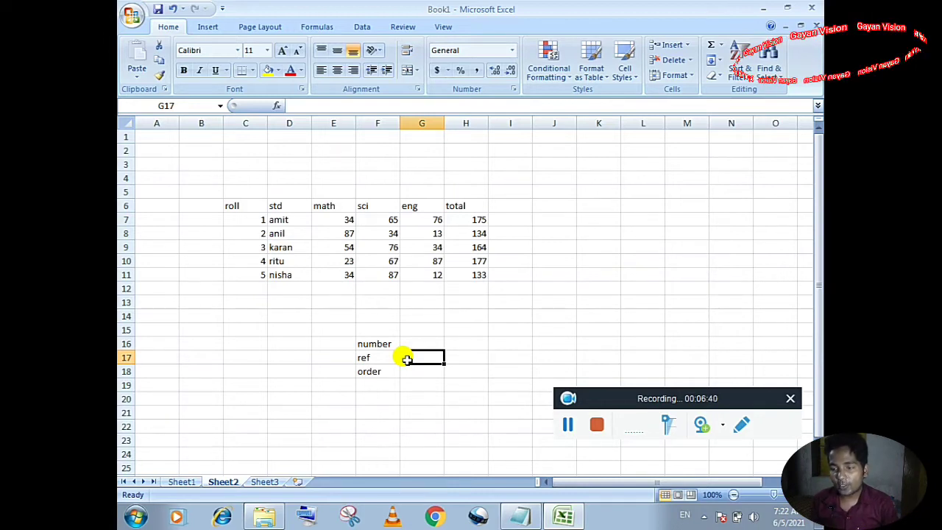
left_click(412, 369)
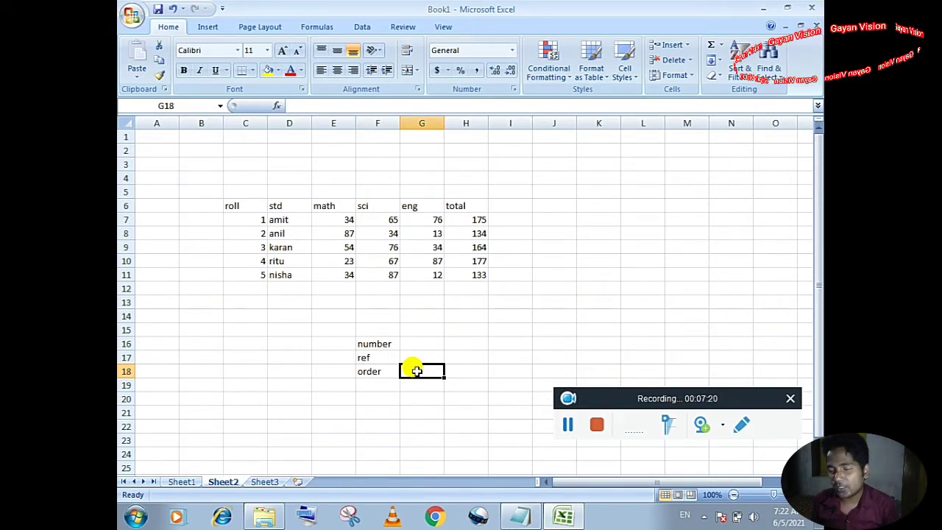
Add the heading "rank" in I6 and rank the first student's total in I7 with =RANK(H7,H7:H11)
left_click(511, 205)
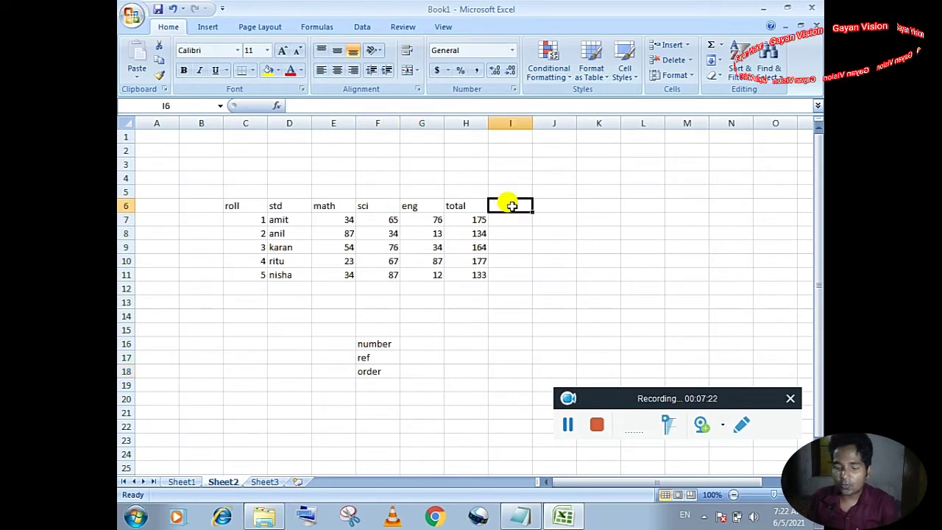
type("rank")
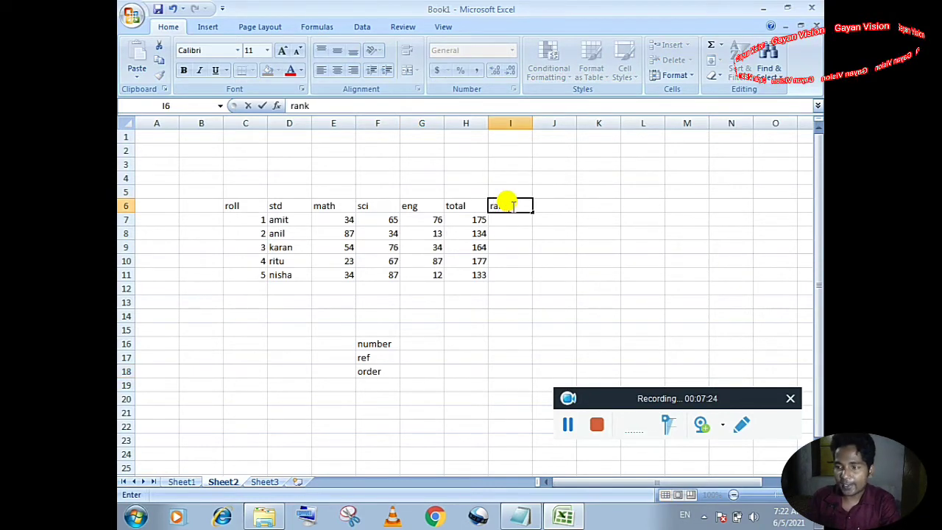
left_click(506, 220)
type("=rank")
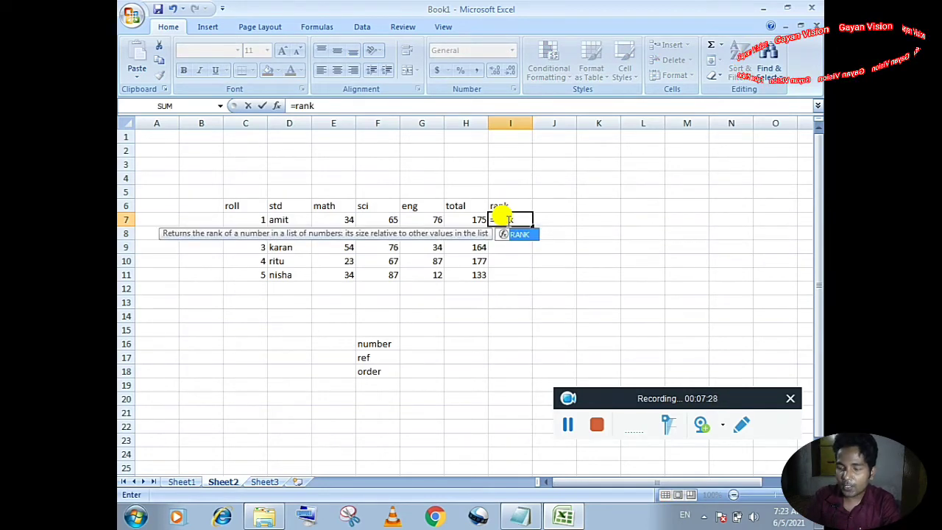
type("(")
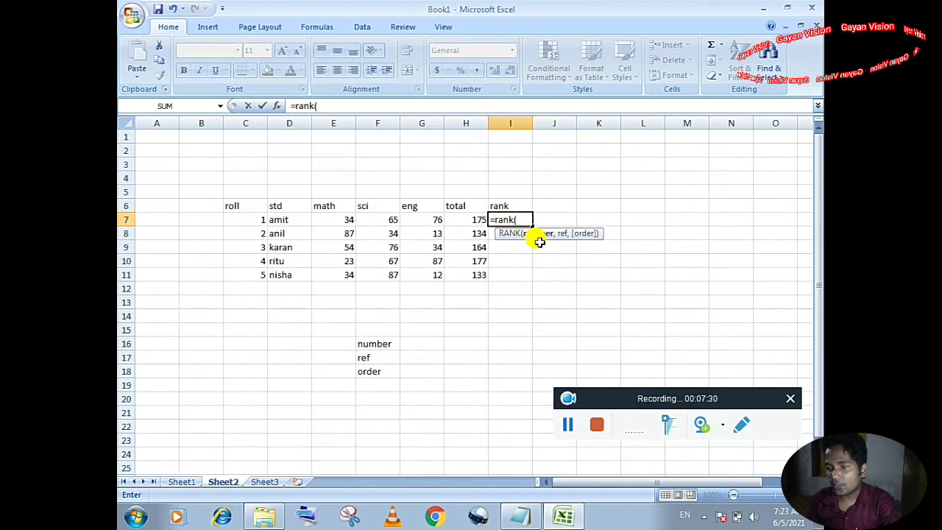
left_click(470, 214)
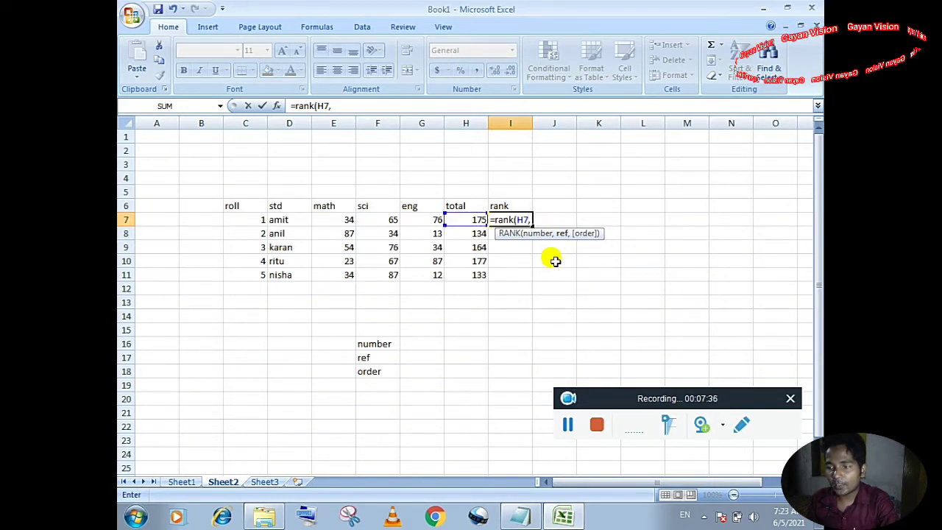
type(",")
left_click_drag(461, 218, 463, 274)
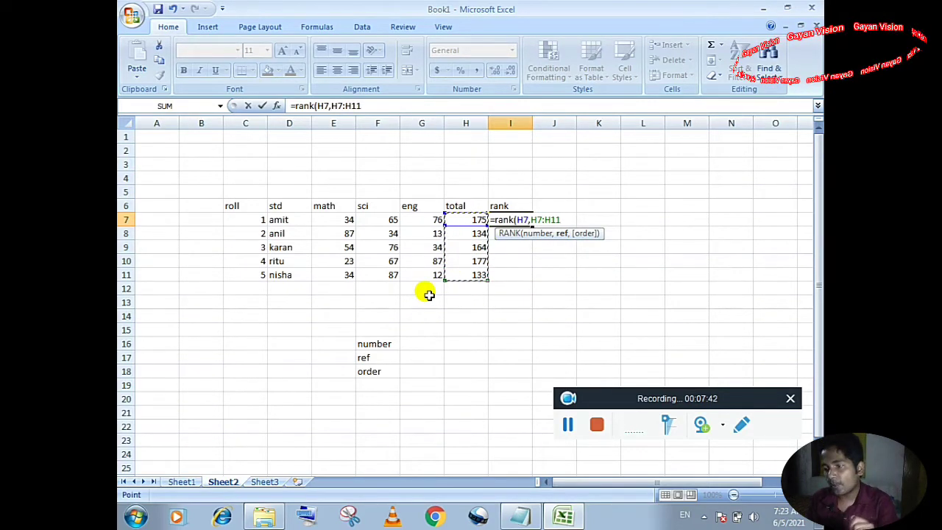
type(",")
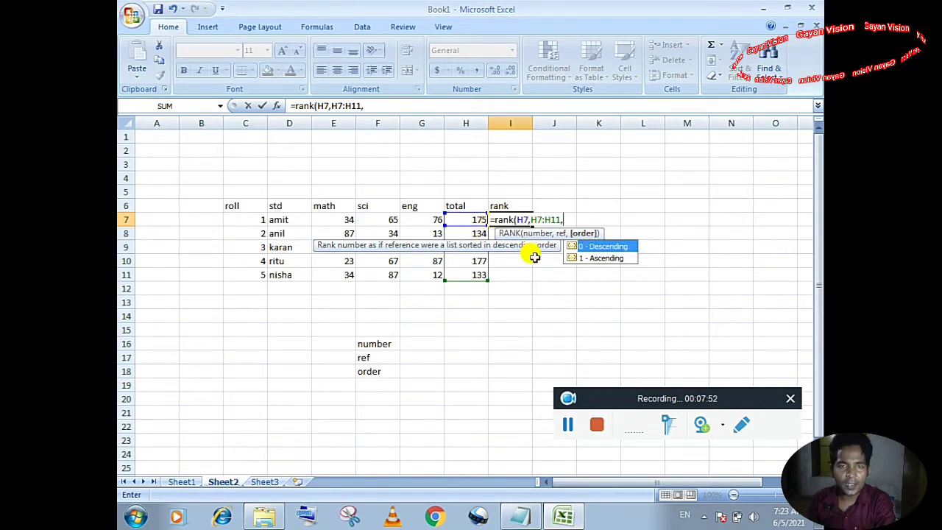
key("BackSpace")
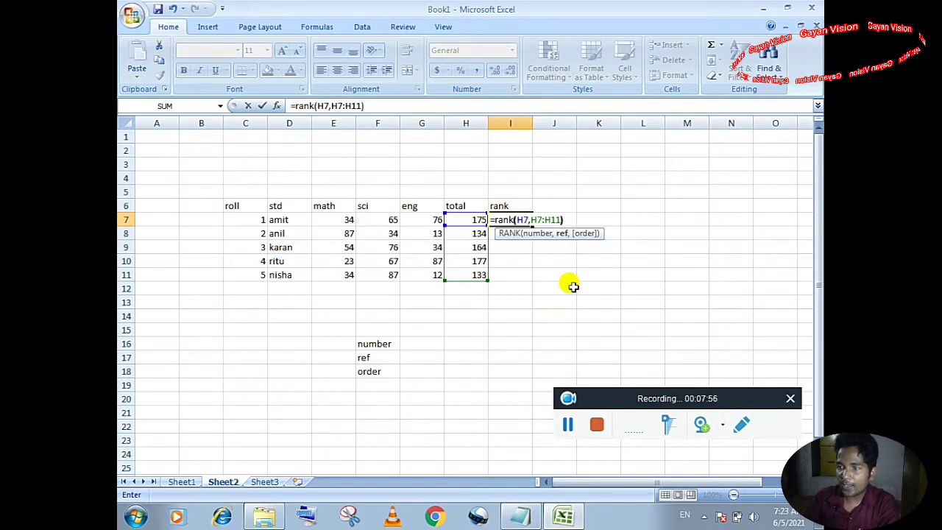
type(")")
key("Return")
Fill the RANK formula from I7 down to I11 and inspect the copied formulas in I10 and I11
left_click(522, 224)
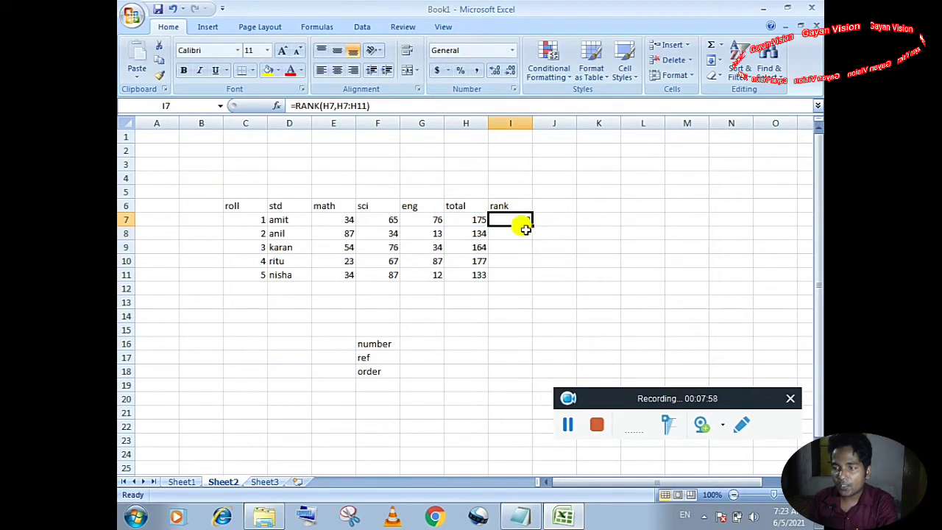
left_click_drag(533, 228, 529, 279)
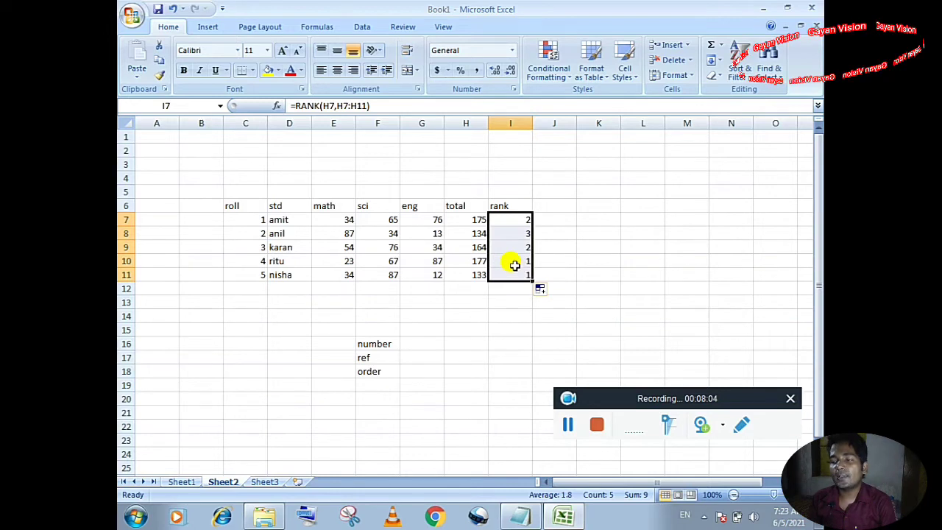
left_click(510, 261)
left_click(515, 275)
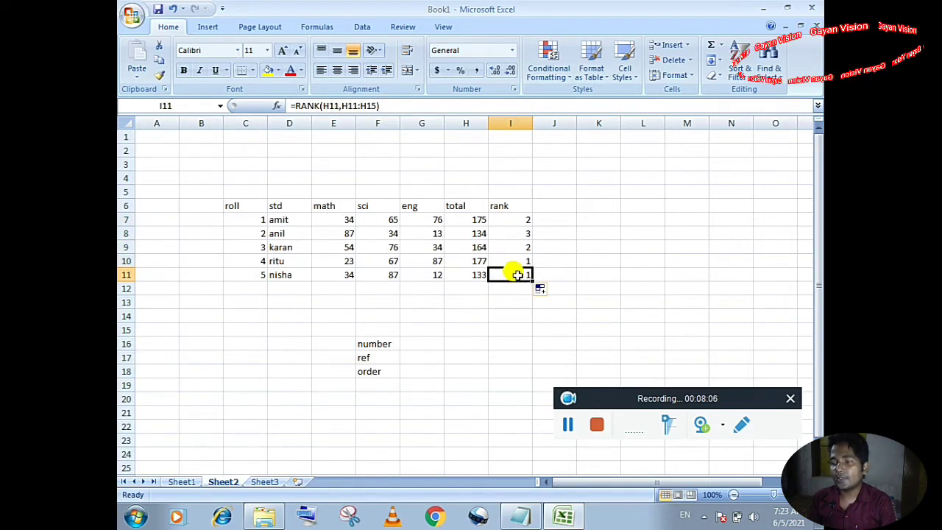
Inspect the copied RANK formulas in I7 to I9 and the SUM formulas behind the totals in H7 and H8
left_click(506, 232)
left_click(509, 250)
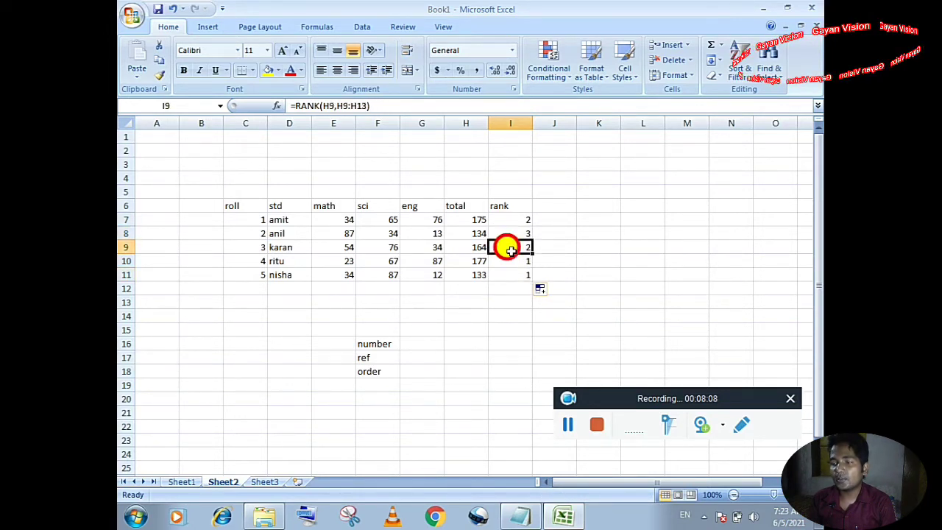
left_click(518, 216)
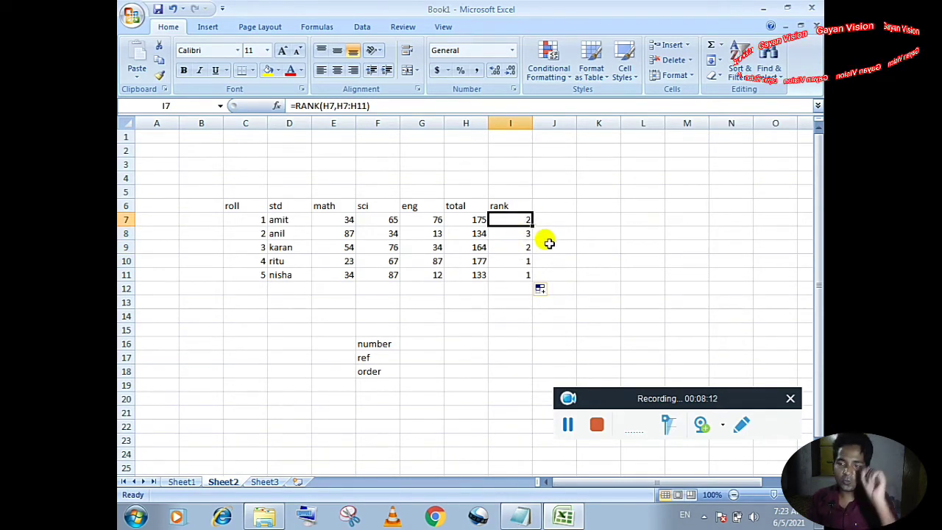
double_click(450, 219)
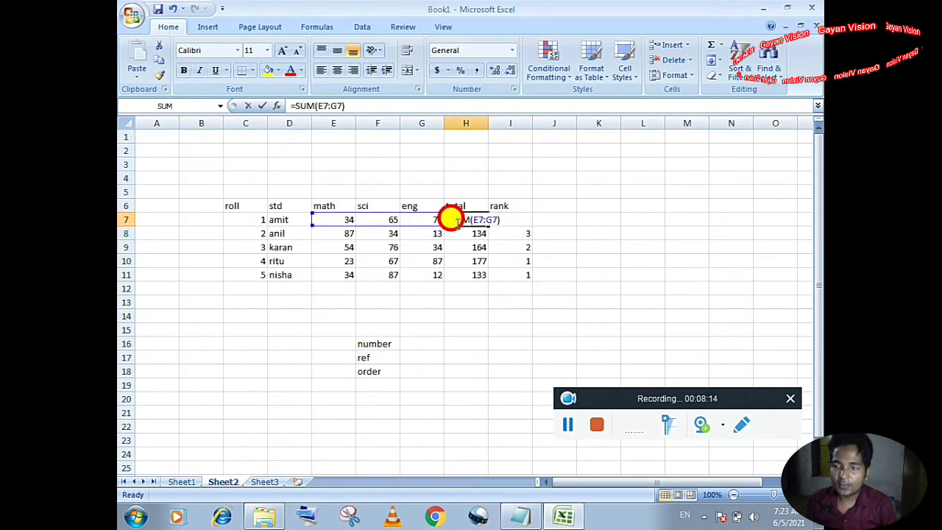
key("Return")
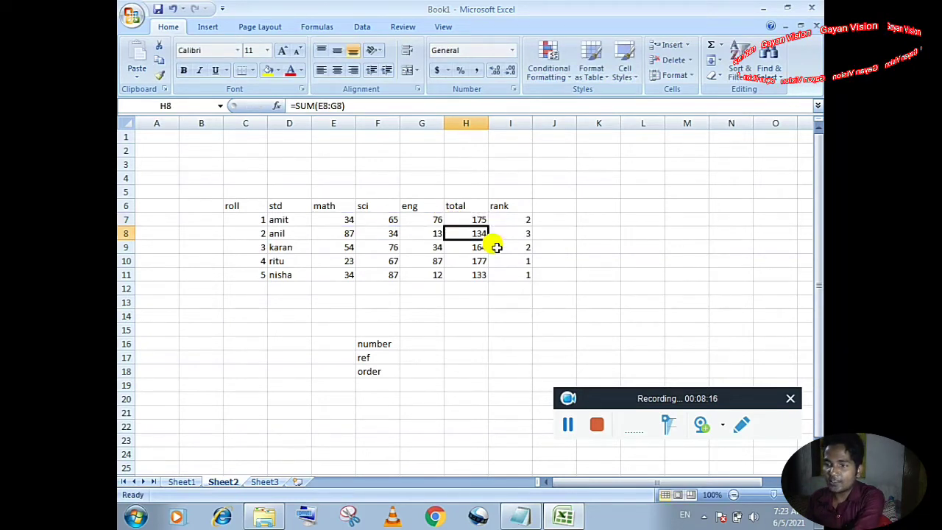
double_click(467, 234)
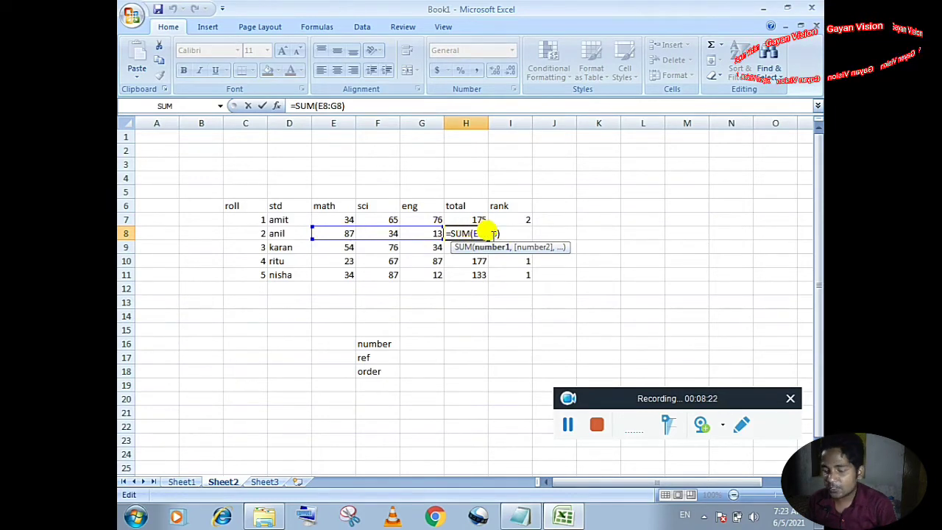
key("Return")
Examine which cell ranges the RANK formulas in I7, I8 and I11 refer to
left_click(511, 216)
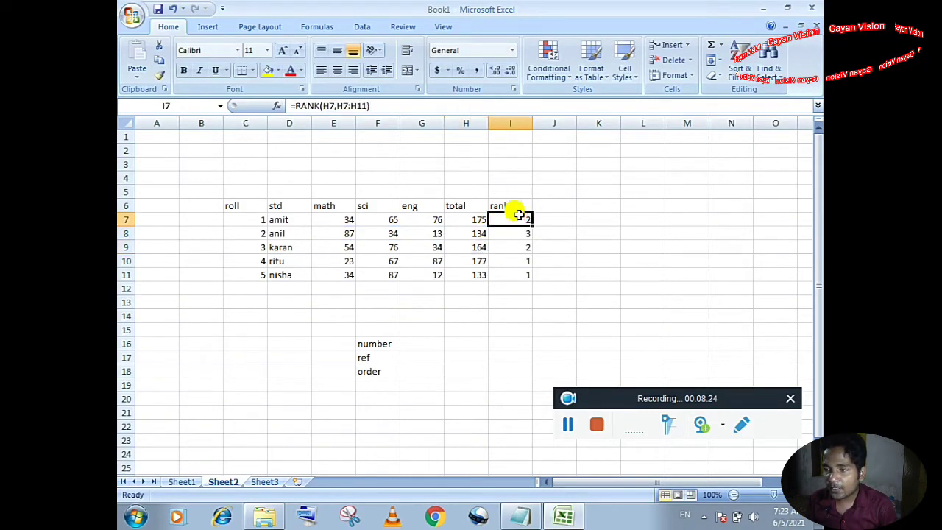
double_click(509, 214)
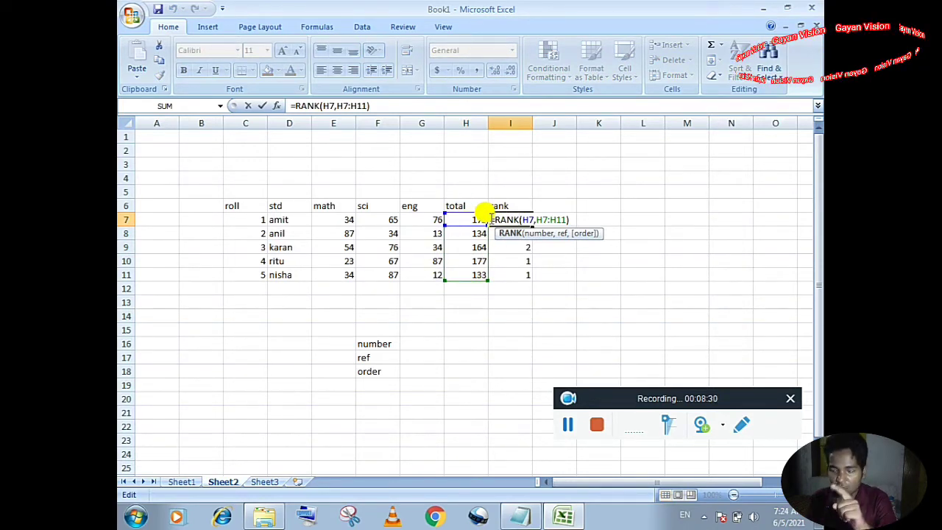
key("Return")
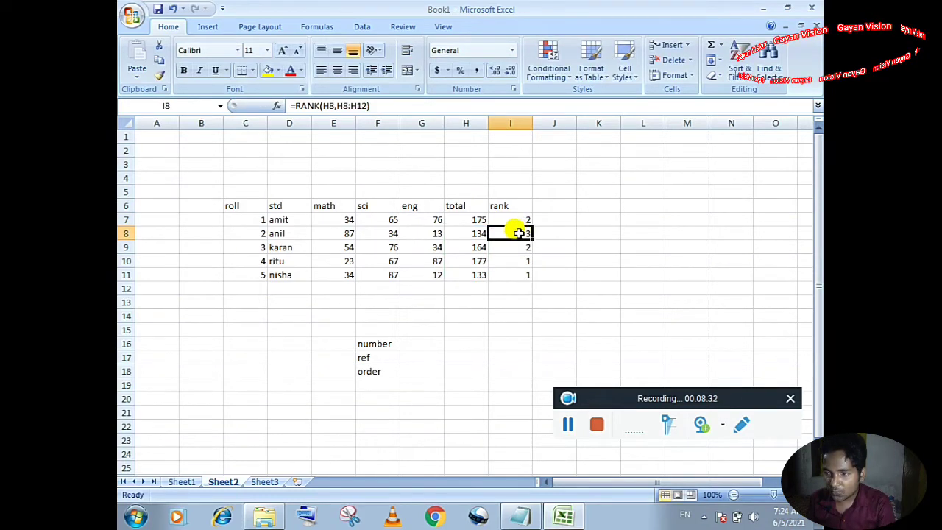
double_click(513, 229)
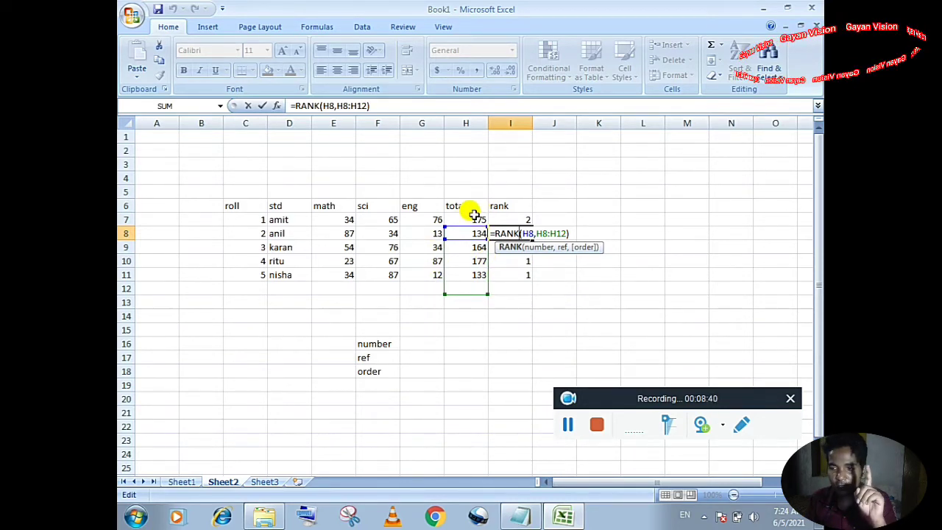
key("Return")
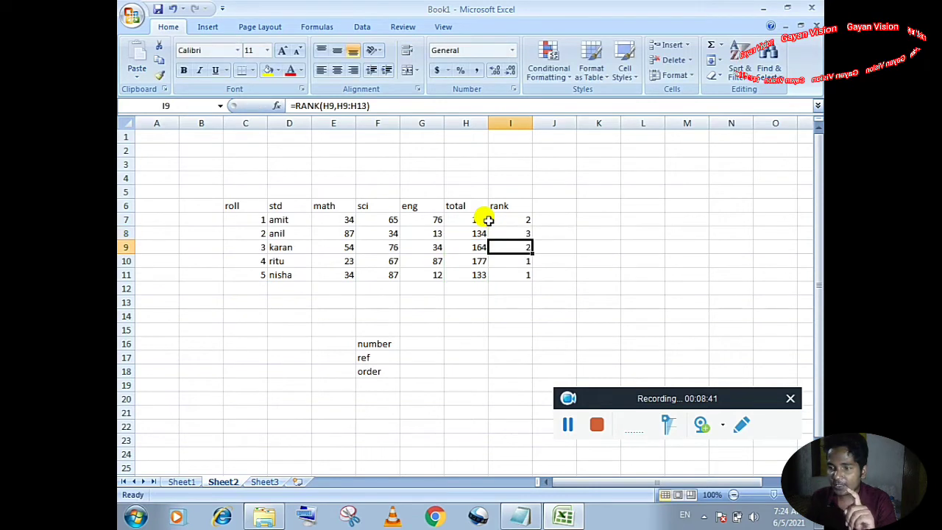
double_click(522, 275)
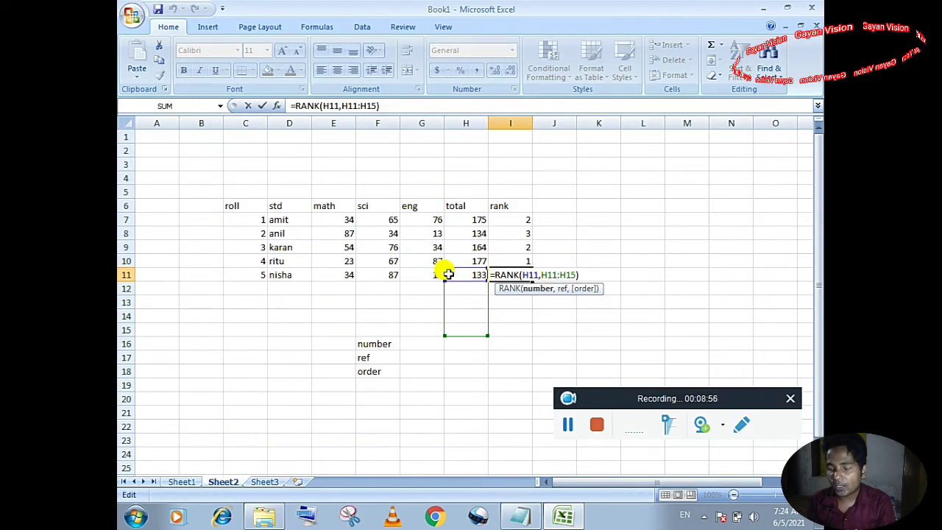
key("Return")
Rank the first student's total in J7 with row-locked references, using =RANK(H7,H$7:H$11)
left_click(548, 218)
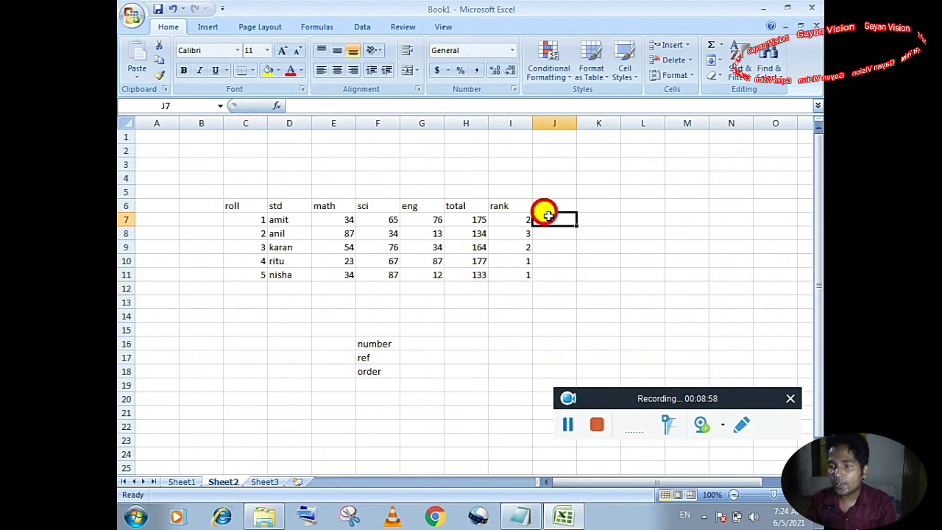
type("=")
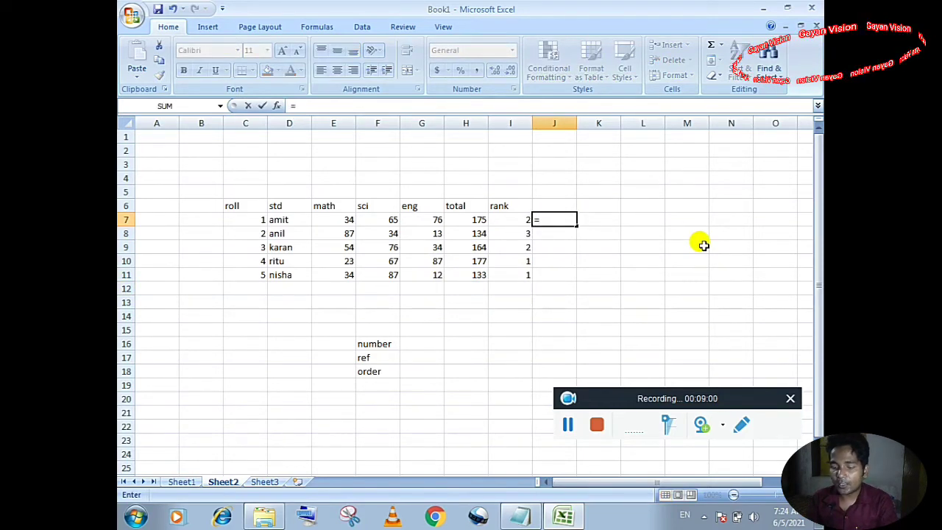
type("rank")
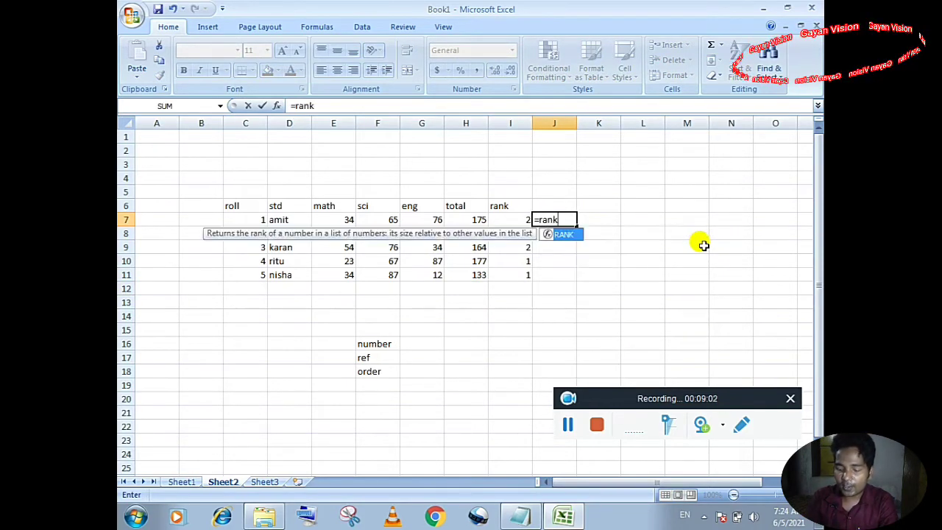
type("(")
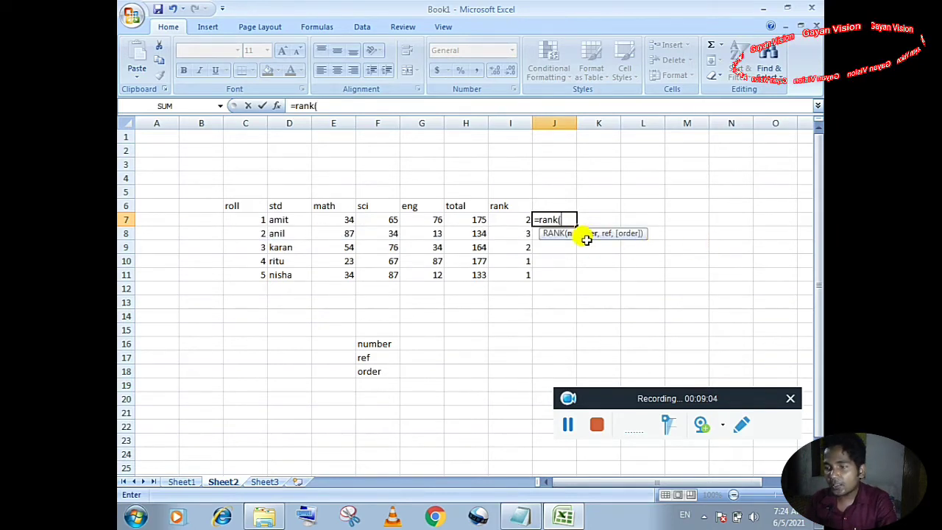
left_click(465, 219)
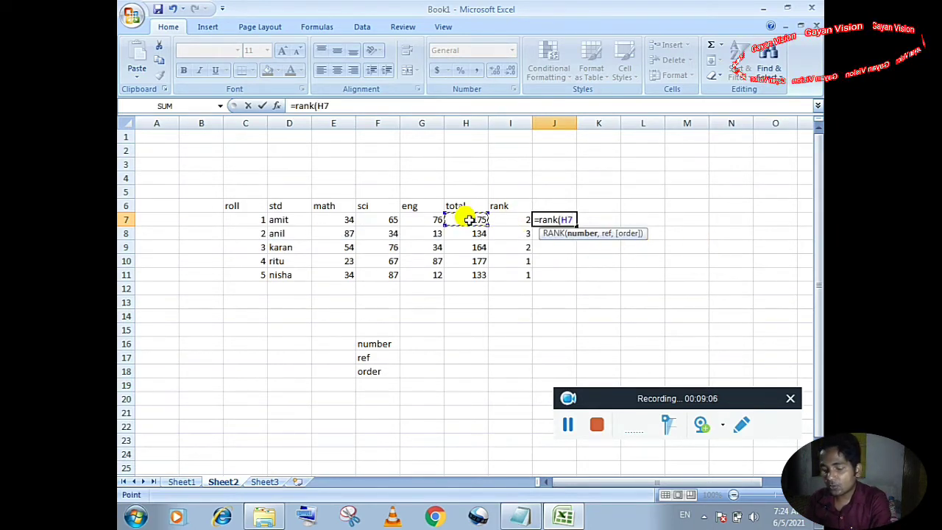
type(",")
left_click_drag(471, 219, 467, 278)
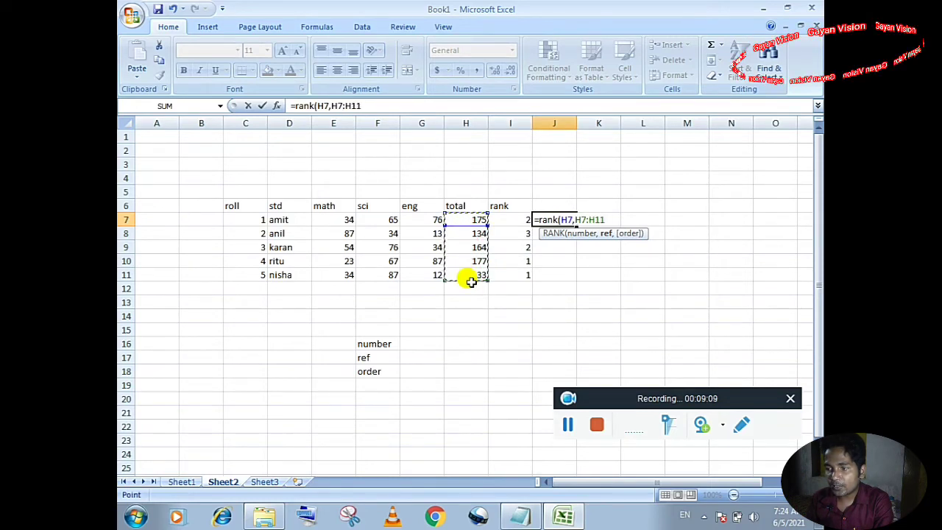
left_click(564, 219)
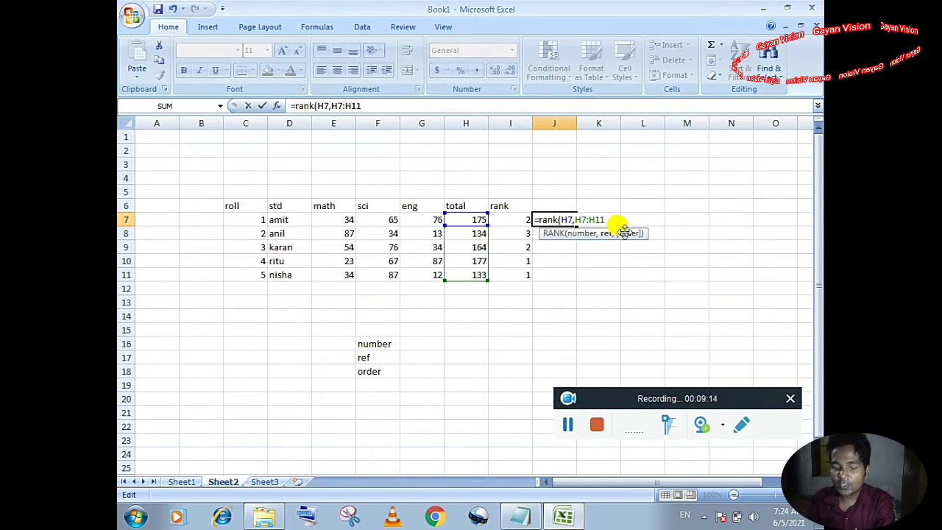
type("$")
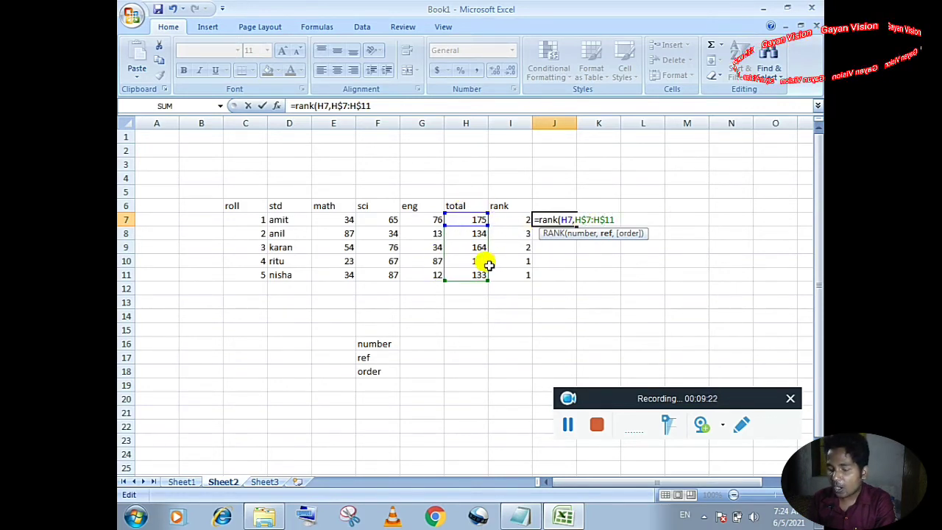
type(")")
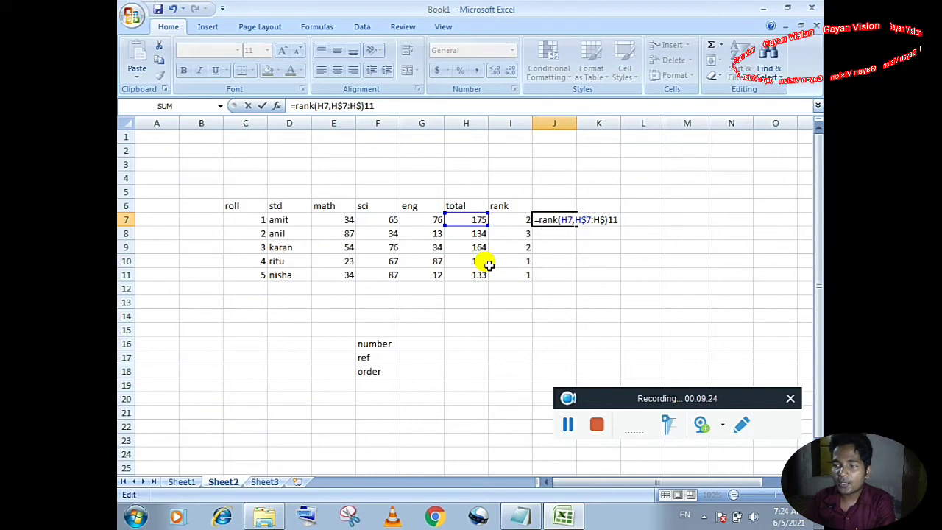
key("BackSpace")
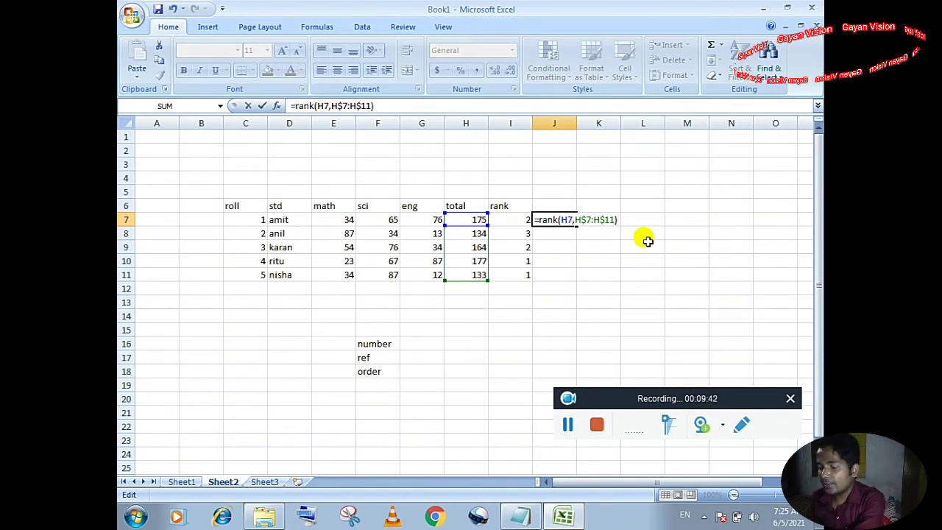
key("Return")
Fill the RANK formula from J7 down to J11 and compare the ranges used in J11 and I11
left_click(551, 218)
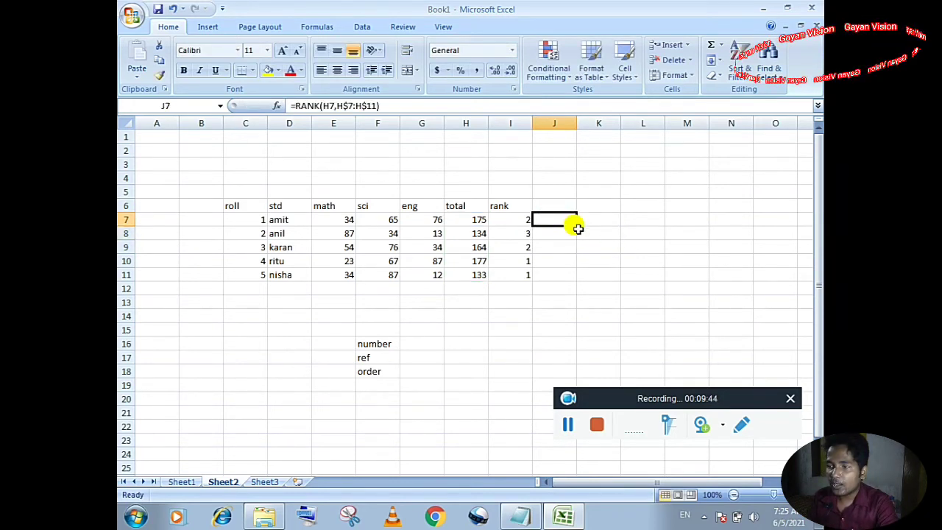
left_click_drag(578, 227, 577, 279)
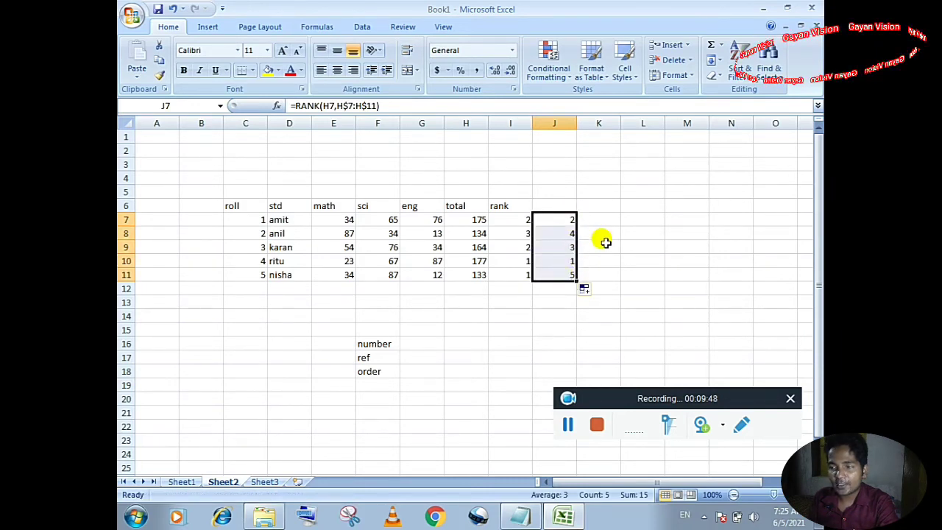
double_click(561, 272)
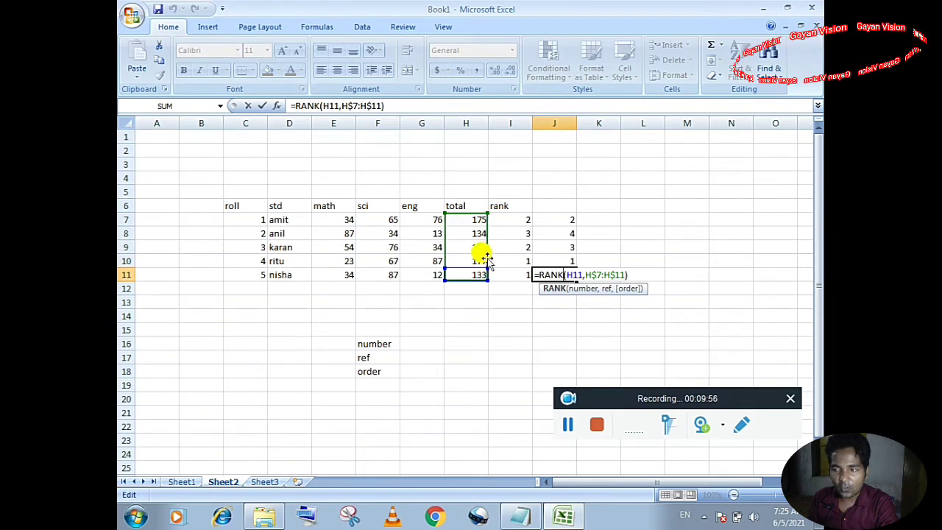
key("Return")
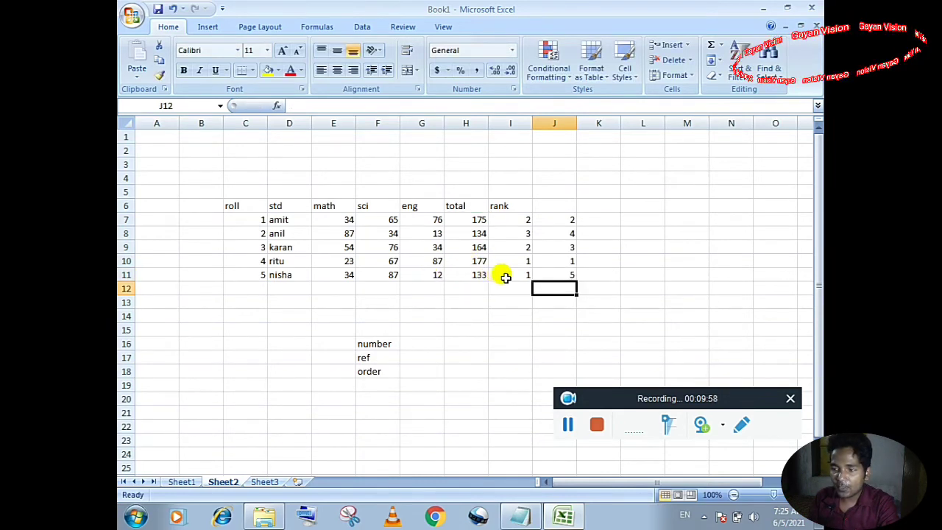
double_click(506, 277)
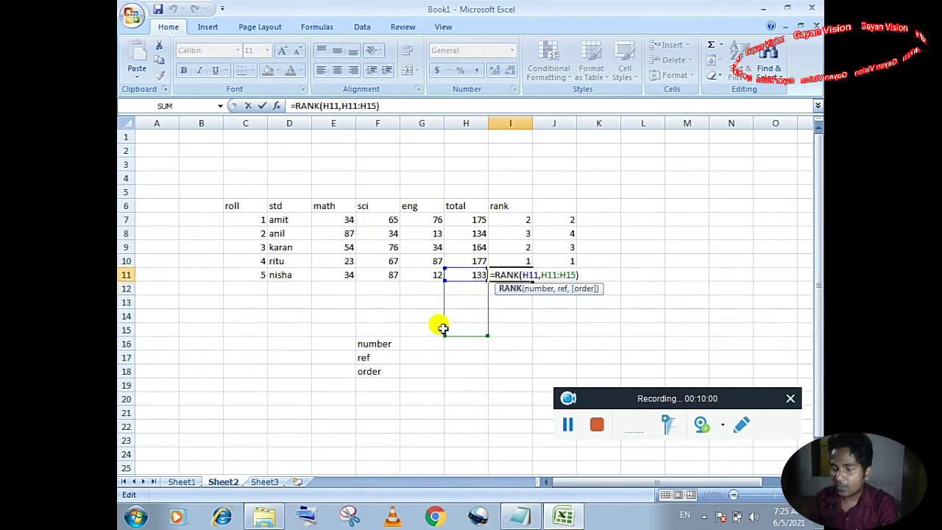
key("Return")
Rank the first student's total in K7 with =RANK(H7,$H$7:$H$11) and fill the formula down to K11
left_click(581, 217)
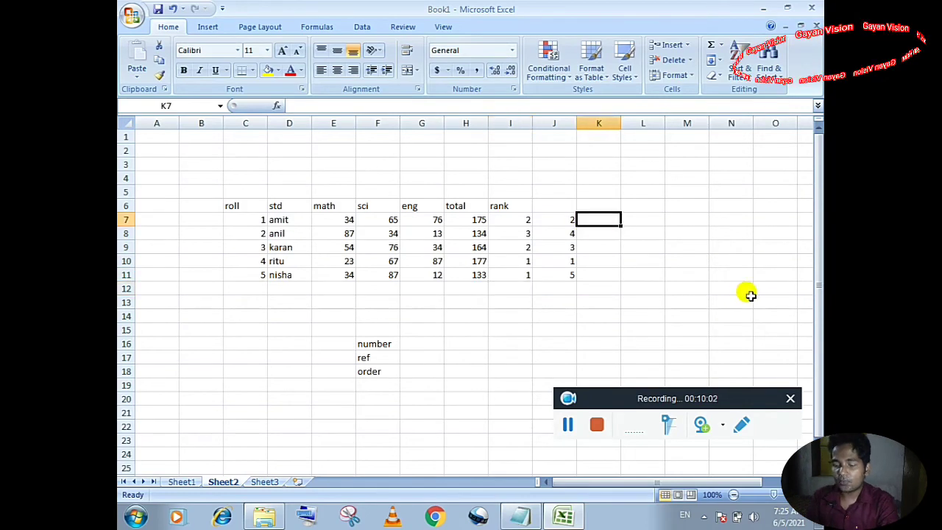
type("=rank")
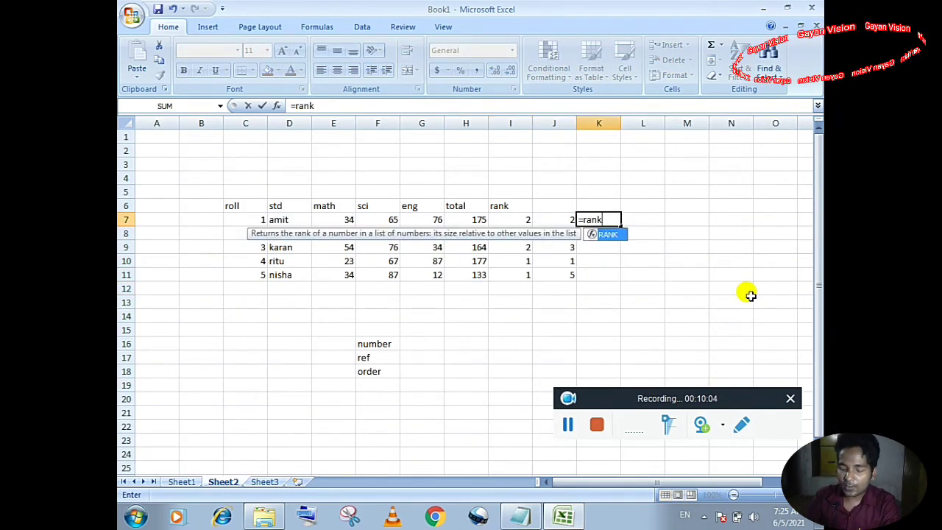
type("(")
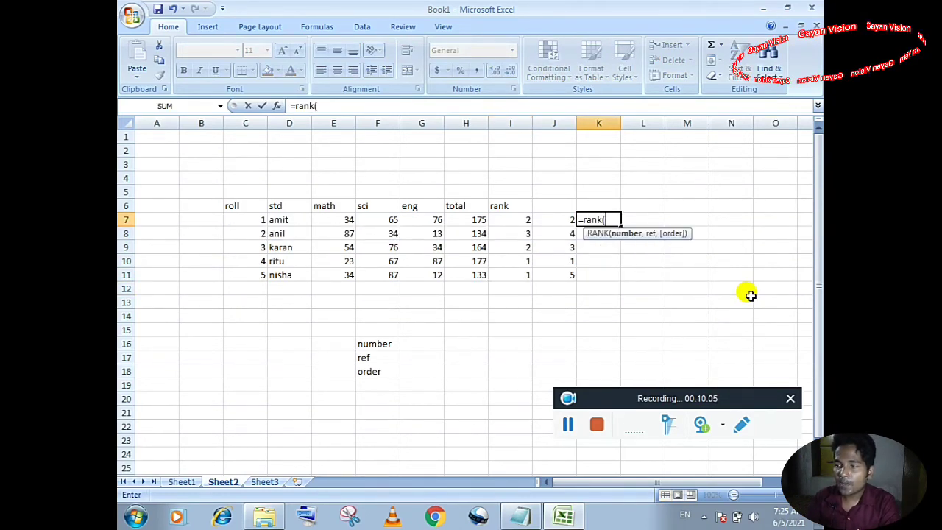
left_click(475, 220)
type(",")
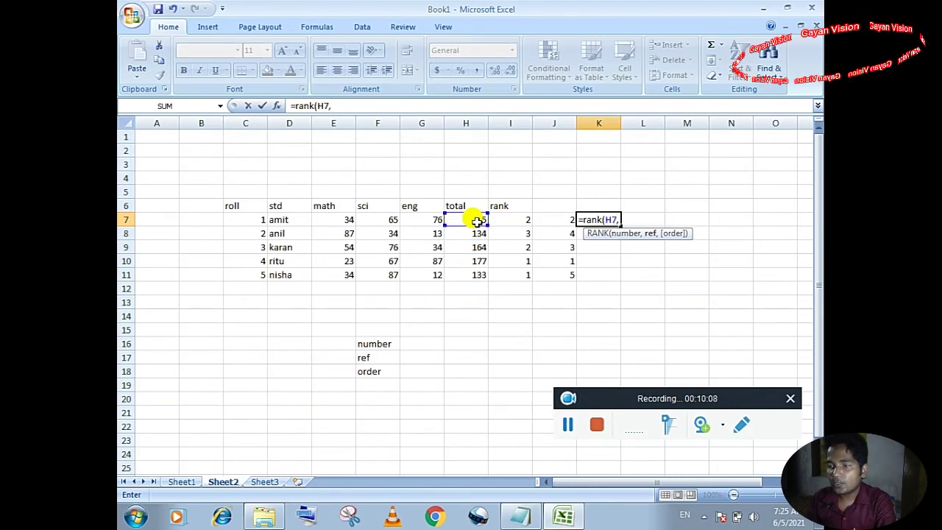
left_click_drag(476, 219, 475, 273)
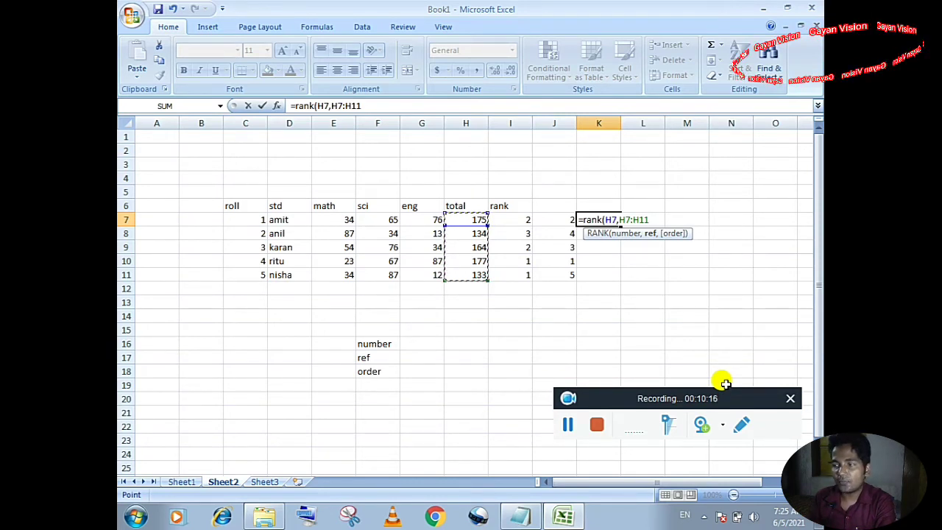
key("F4")
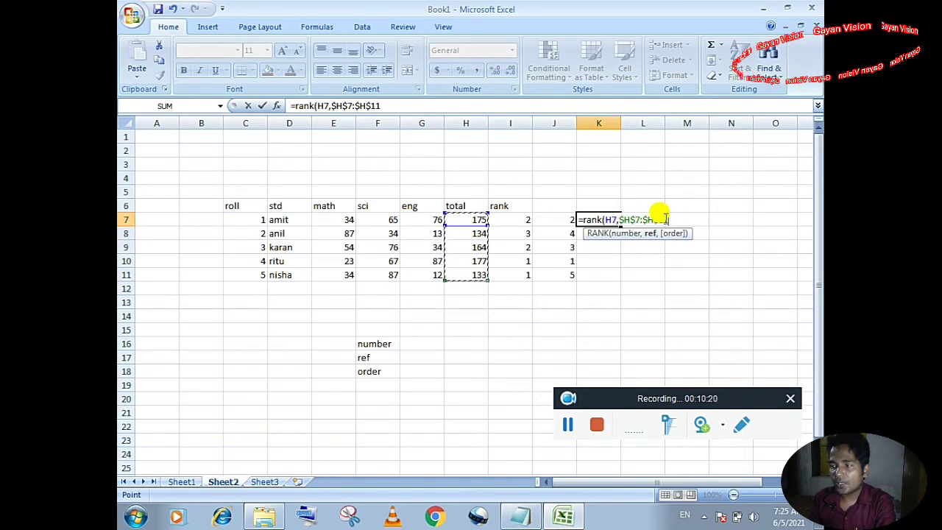
type(")")
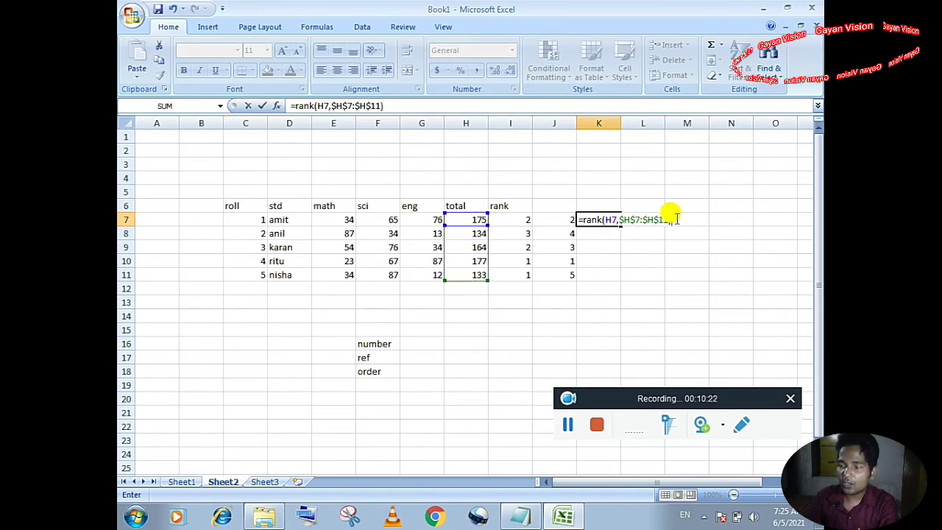
key("Return")
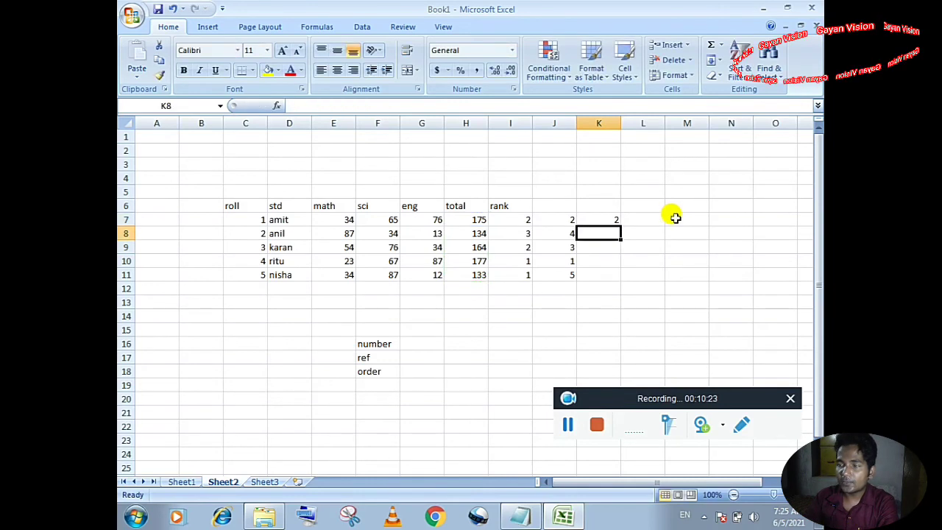
left_click(615, 222)
left_click_drag(621, 227, 621, 276)
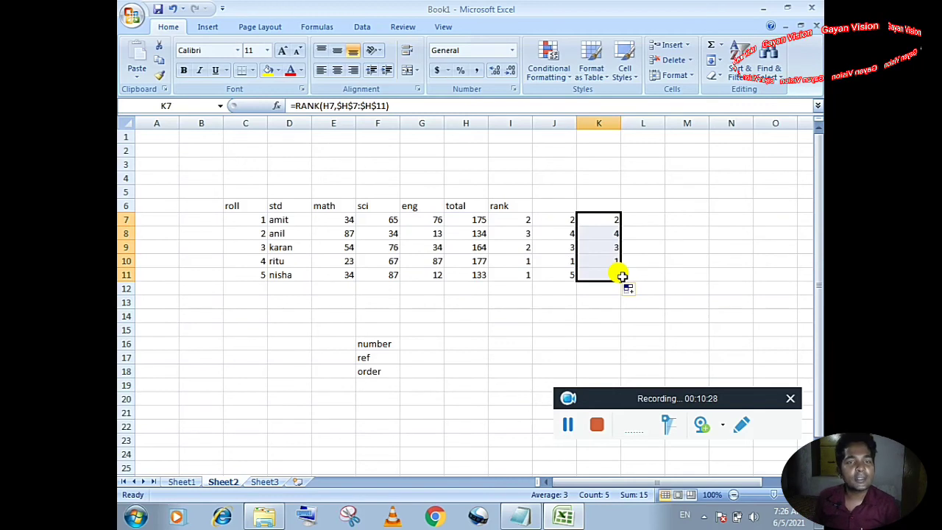